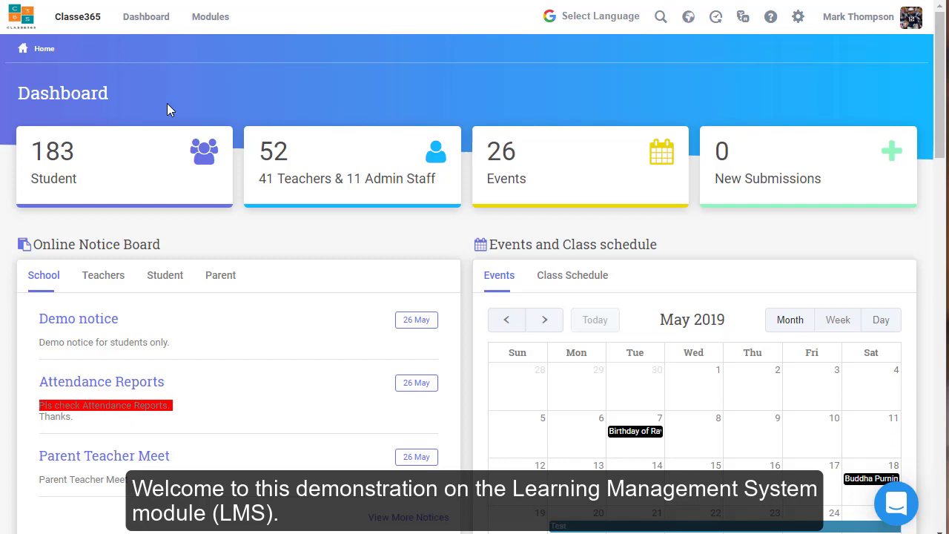
# - Open the LMS module, choose Standard 8 and Division A, and open the Maths subject
pyautogui.click(226, 22)
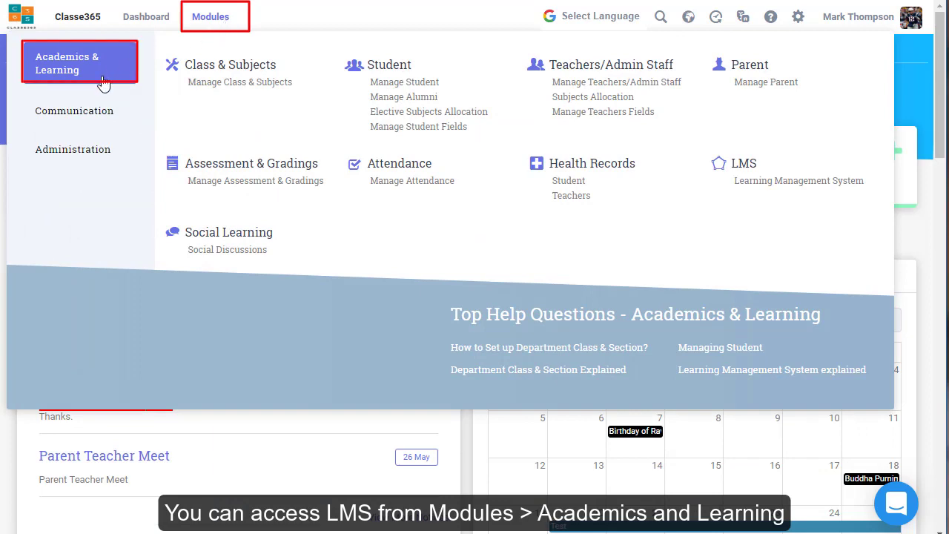
pyautogui.click(761, 191)
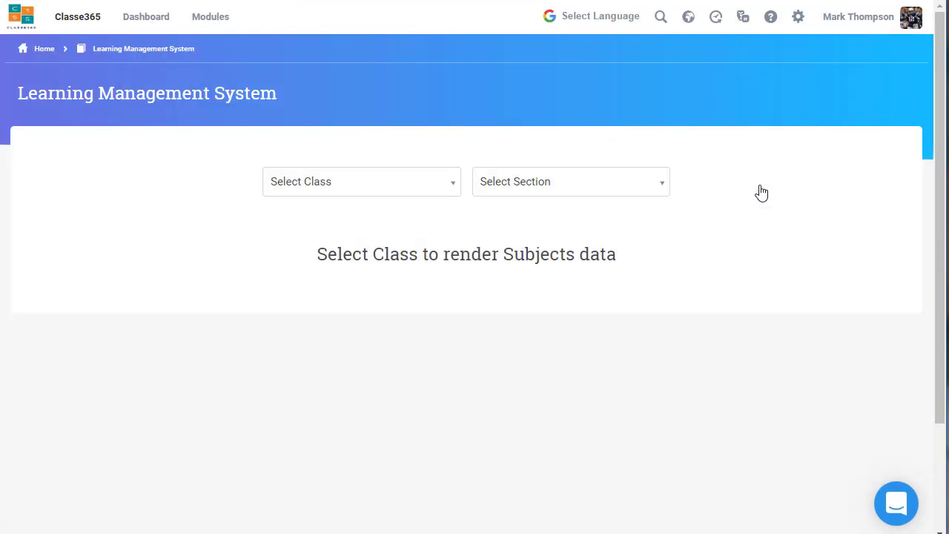
pyautogui.click(450, 189)
pyautogui.click(415, 312)
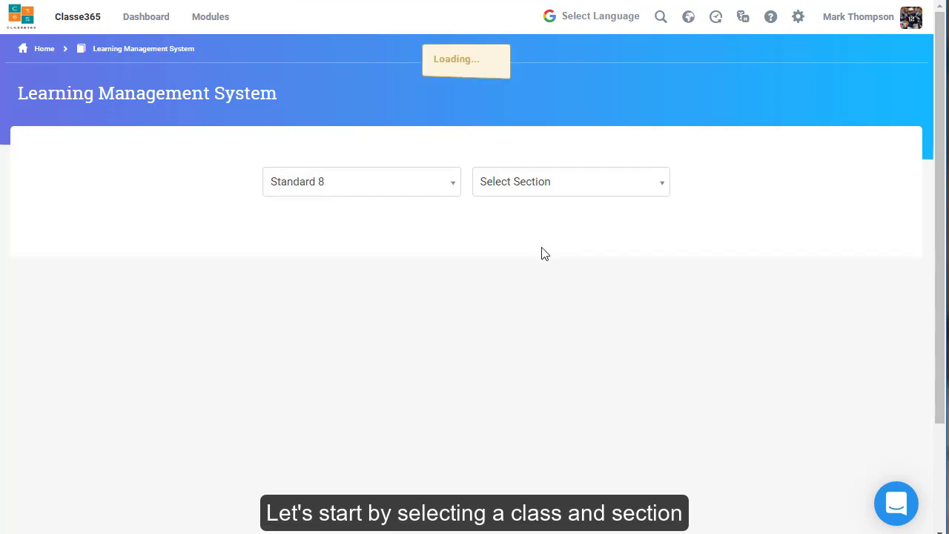
pyautogui.click(571, 186)
pyautogui.click(554, 254)
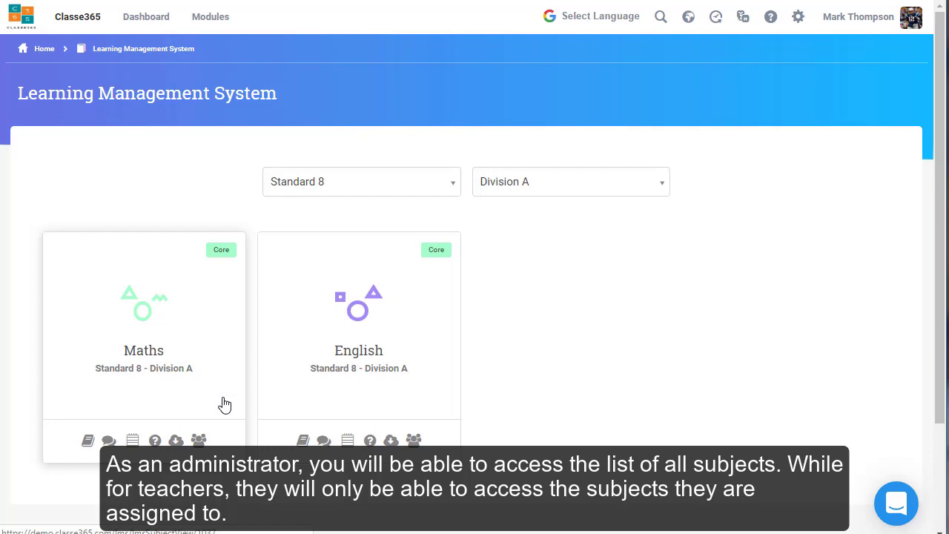
pyautogui.click(225, 403)
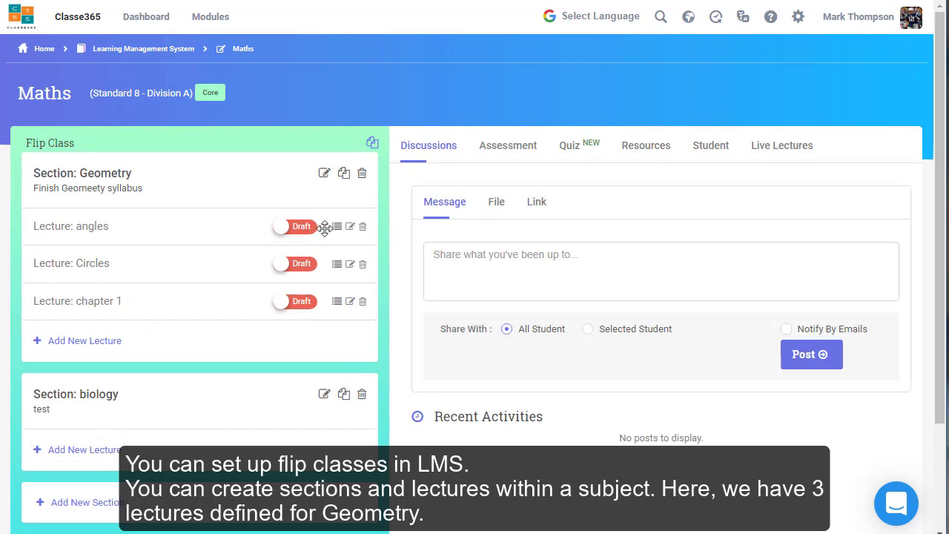
# - Expand the angles lecture and begin, then cancel, adding a document to it
pyautogui.click(338, 227)
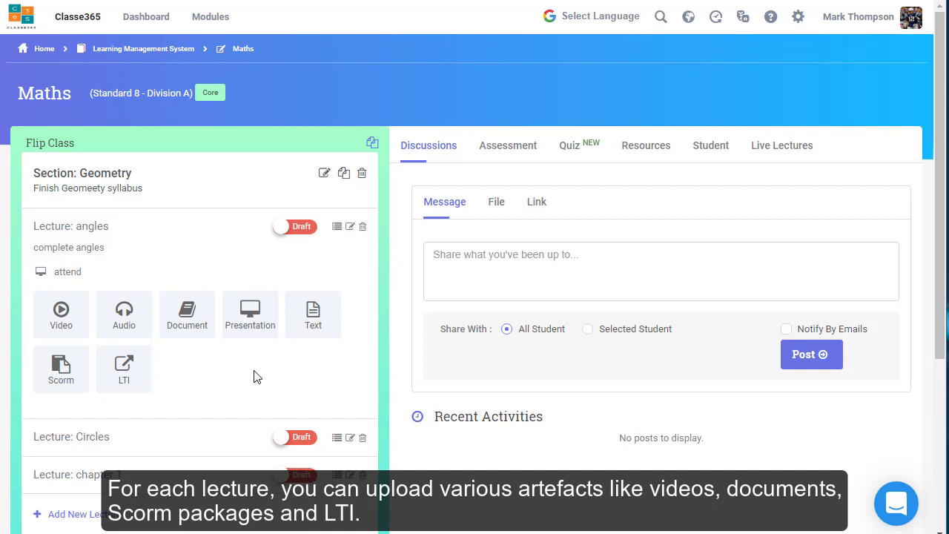
pyautogui.click(185, 317)
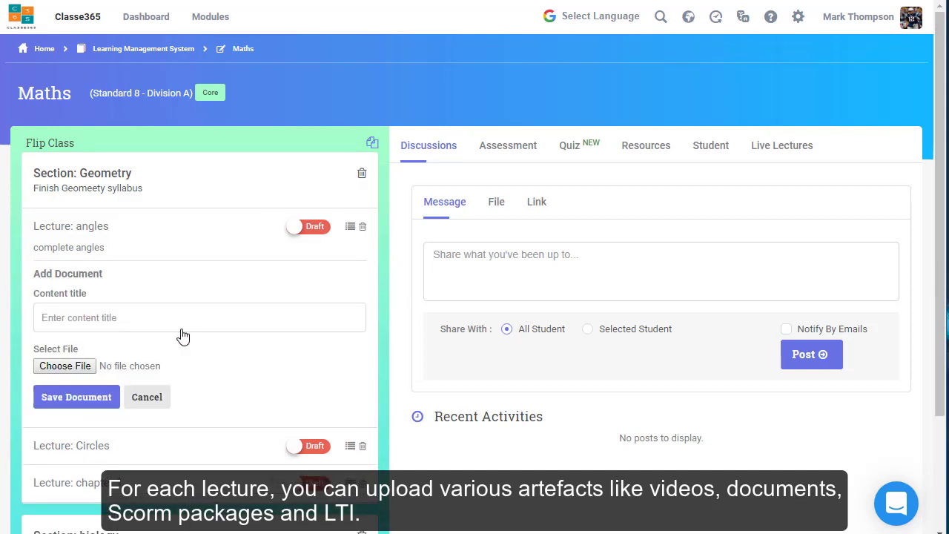
pyautogui.click(159, 396)
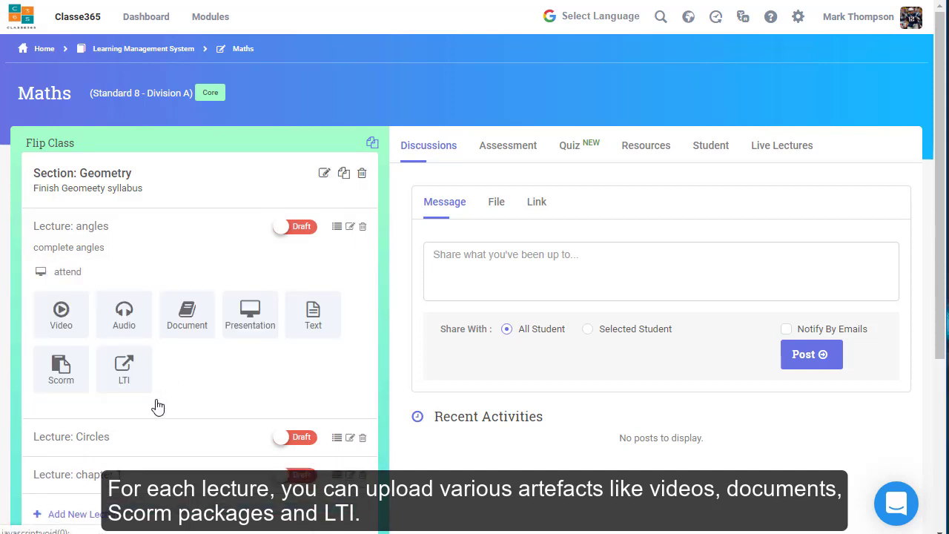
# - Add a text item titled 'Demo' with body 'This is a test' to the angles lecture
pyautogui.click(312, 330)
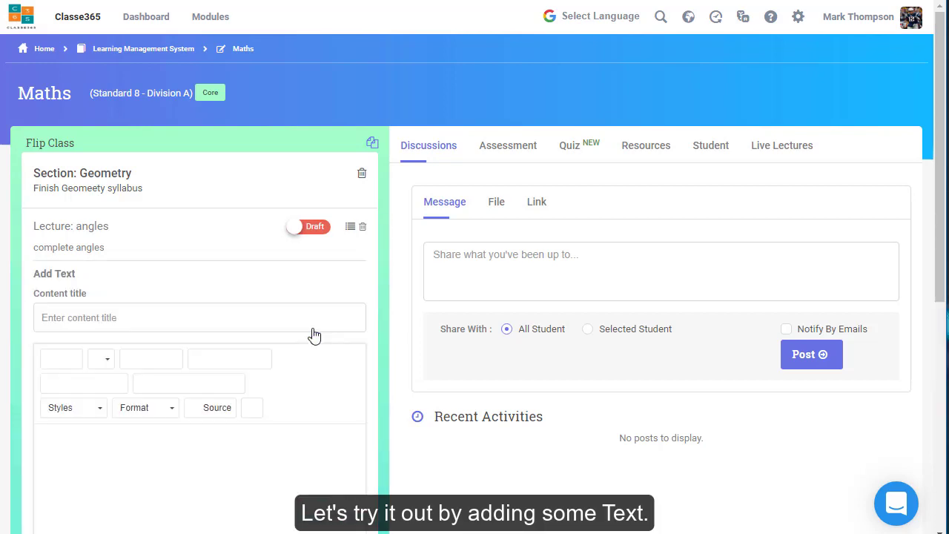
pyautogui.write('Demo')
pyautogui.click(215, 442)
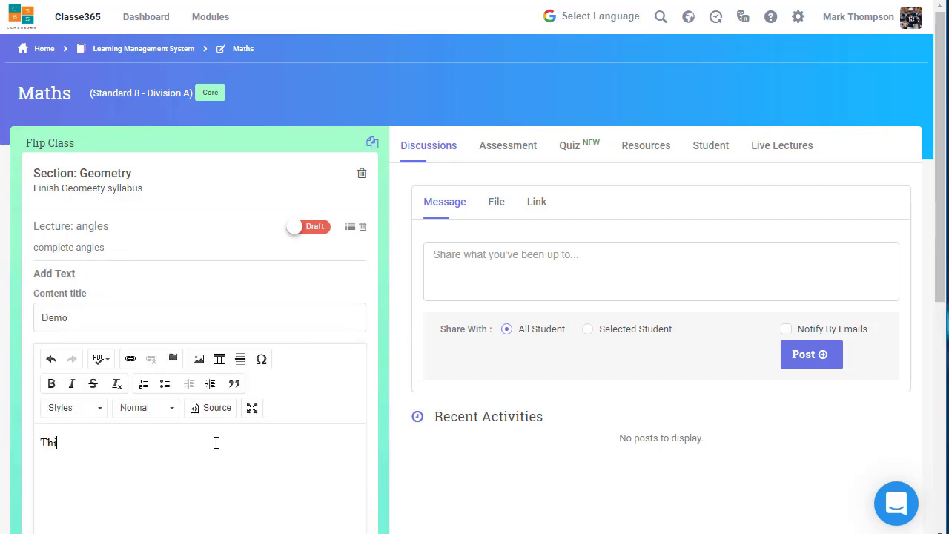
pyautogui.write('This is a test')
pyautogui.scroll(-3, 215, 442)
pyautogui.click(62, 445)
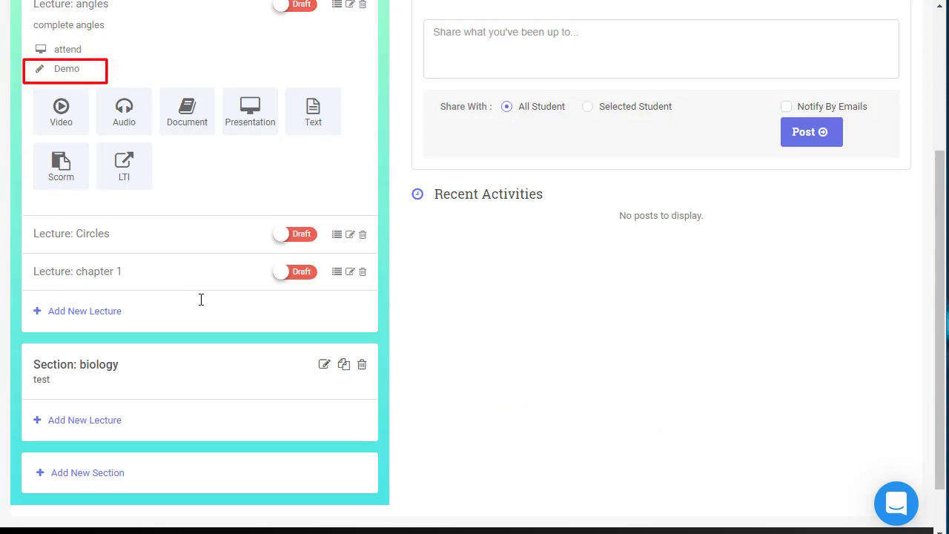
pyautogui.scroll(3, 201, 298)
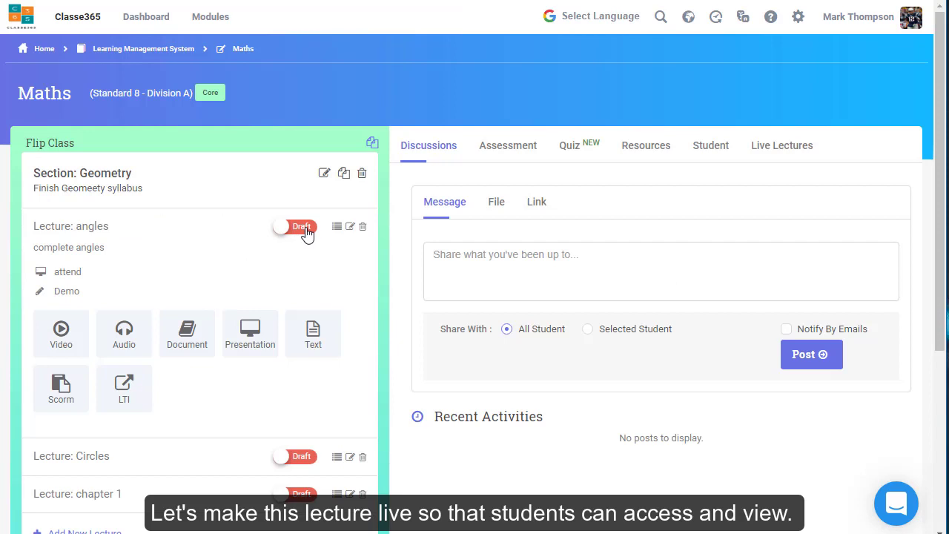
# - Set the angles lecture Live and add a new lecture 'Spheres' described as 'Sphere'
pyautogui.click(307, 232)
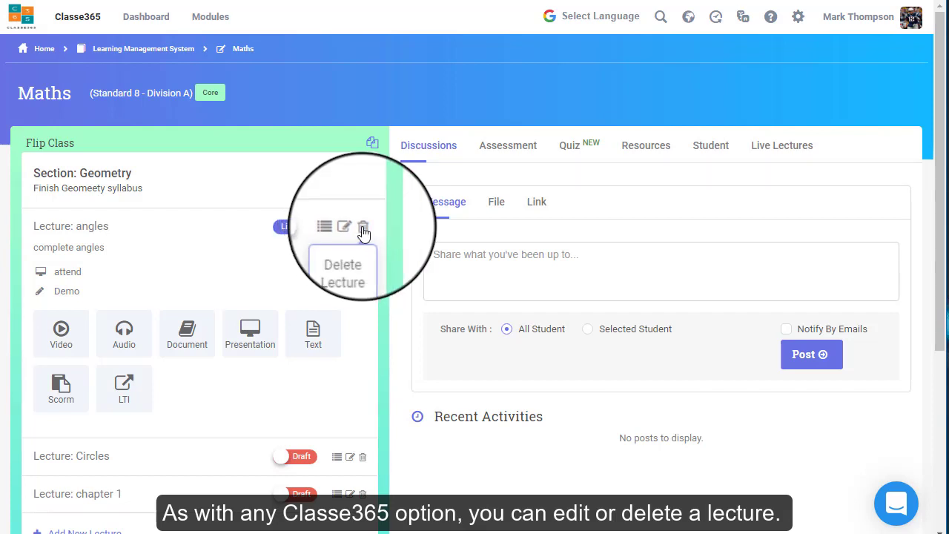
pyautogui.scroll(-2, 230, 409)
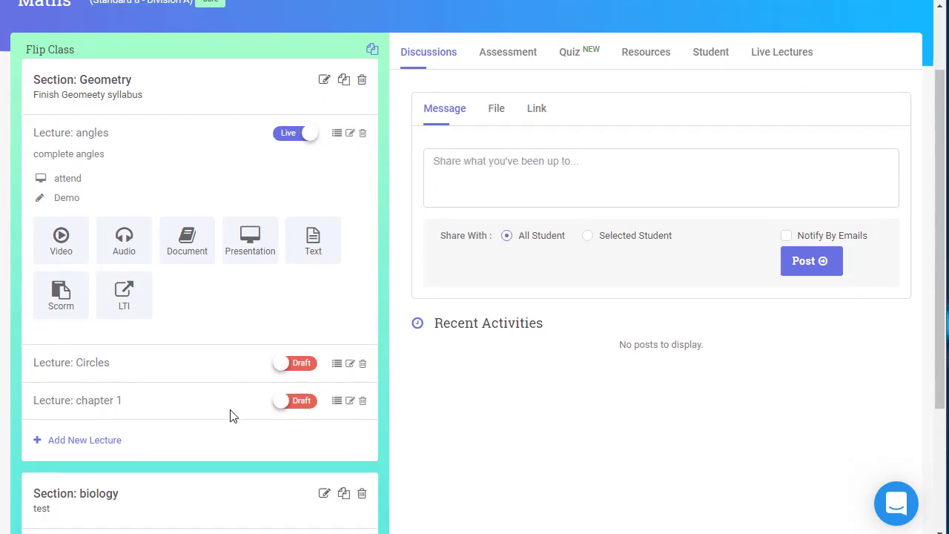
pyautogui.click(103, 395)
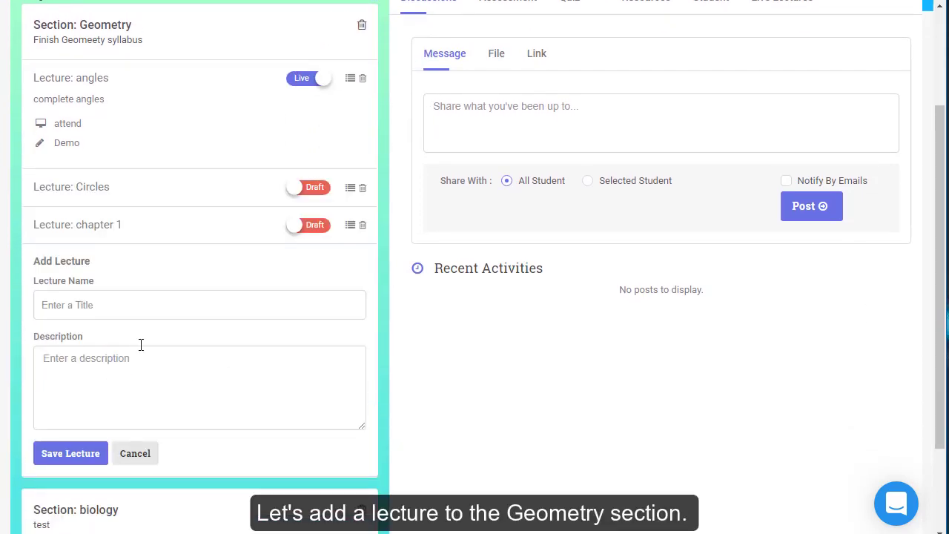
pyautogui.click(105, 304)
pyautogui.write('Spheres')
pyautogui.click(104, 369)
pyautogui.write('Sphere')
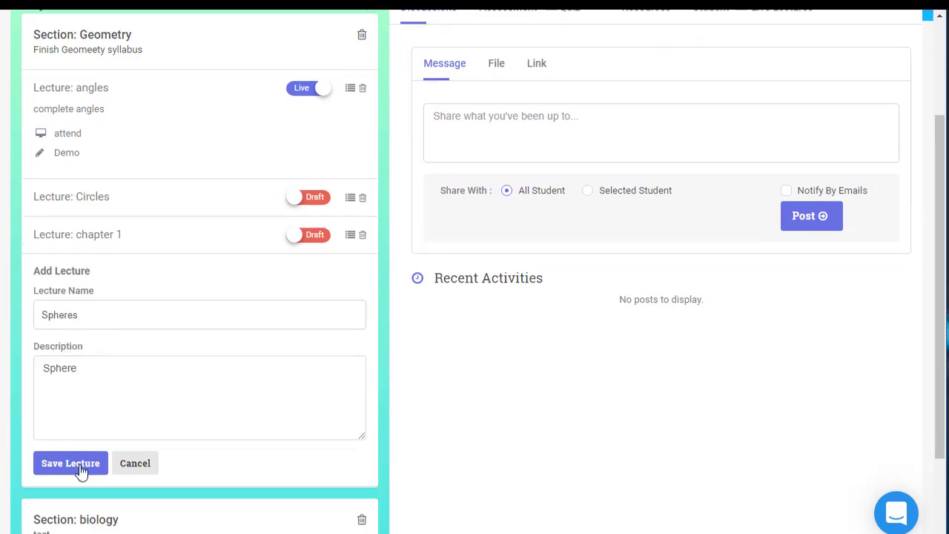
pyautogui.click(81, 467)
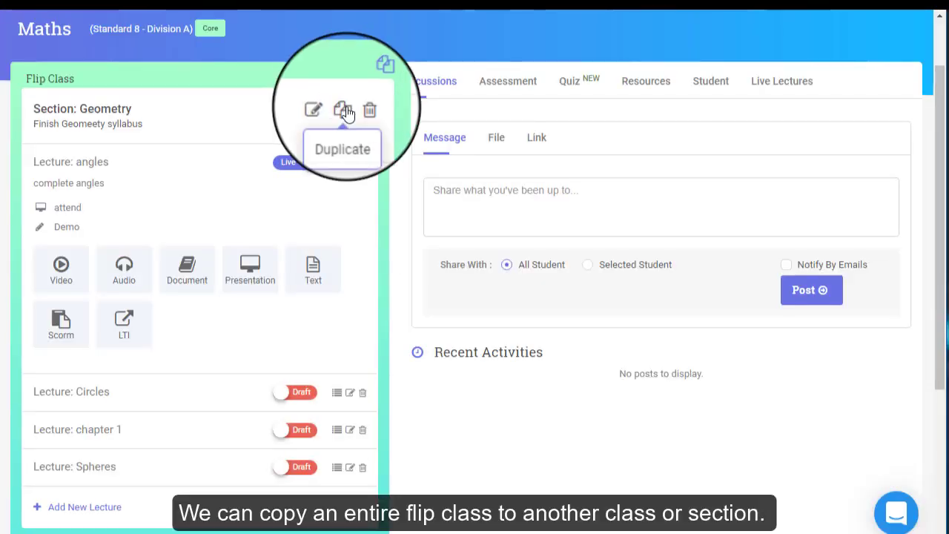
# - Duplicate the Geometry section to Maths for Standard 8 Division B and Division C
pyautogui.click(346, 111)
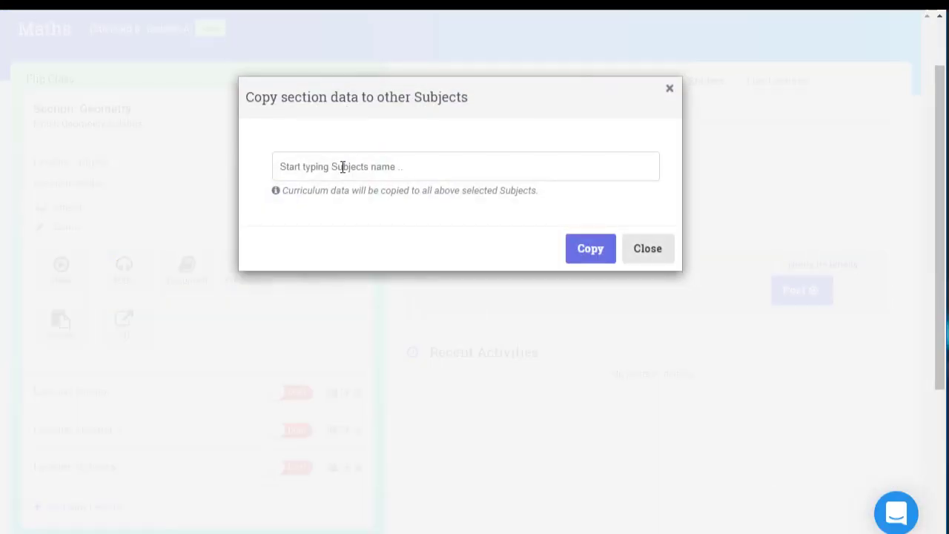
pyautogui.click(343, 165)
pyautogui.write('s')
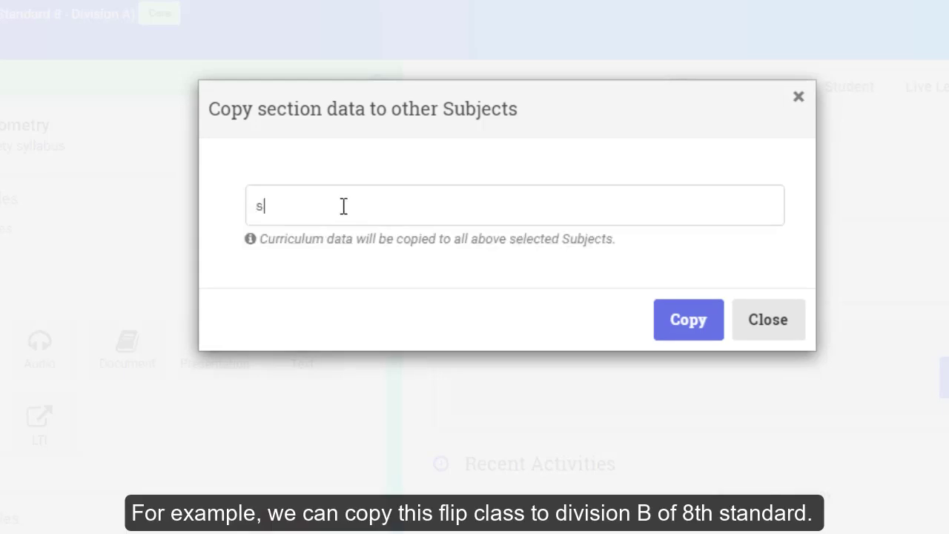
pyautogui.write('tandard 8')
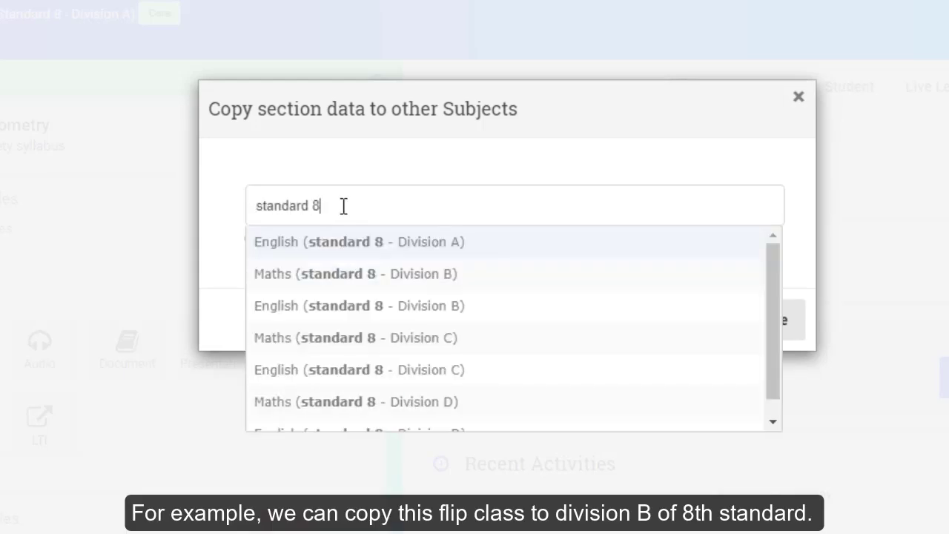
pyautogui.click(354, 274)
pyautogui.write('Maths')
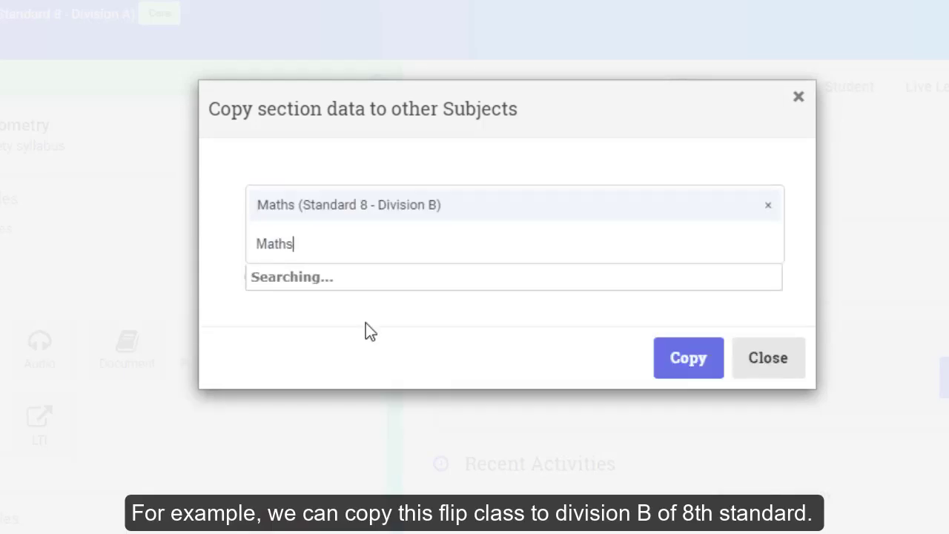
pyautogui.scroll(-10, 532, 363)
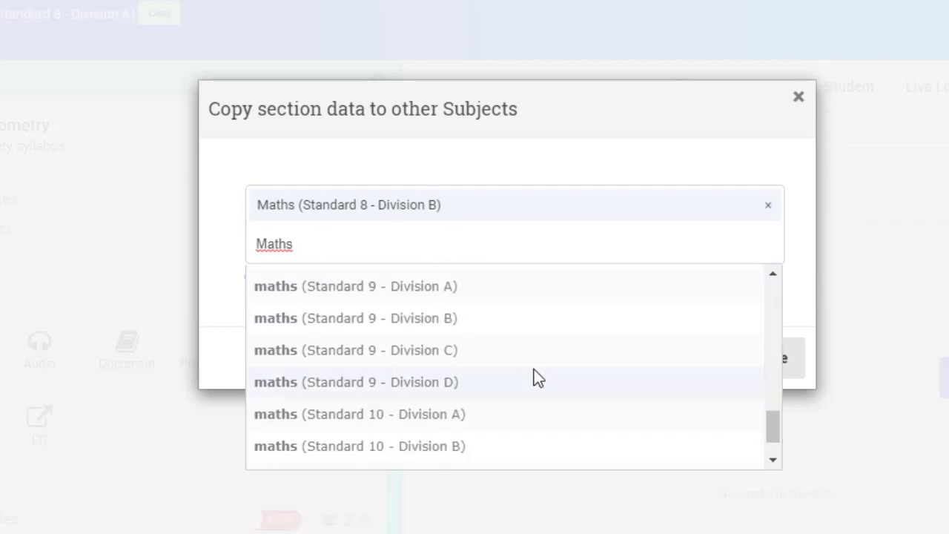
pyautogui.scroll(2, 533, 369)
pyautogui.click(474, 326)
pyautogui.click(696, 397)
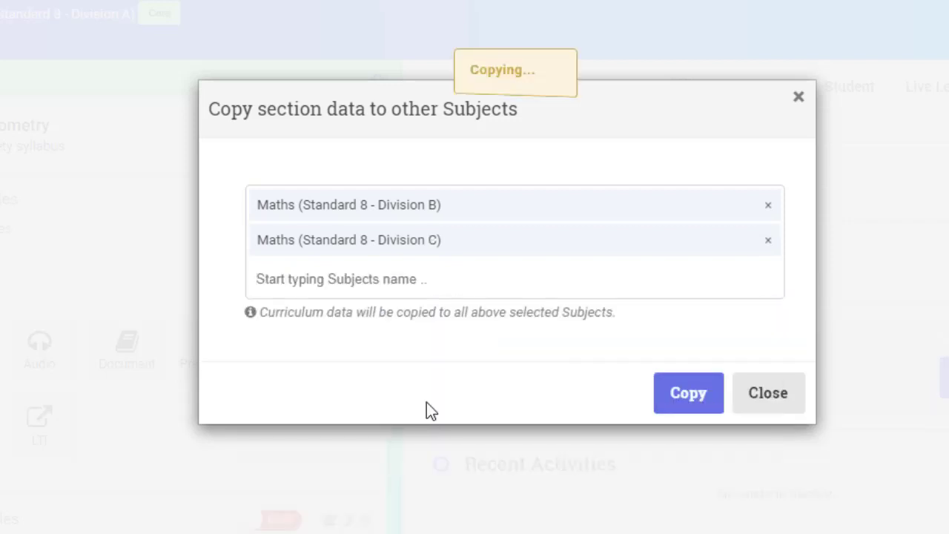
pyautogui.click(765, 393)
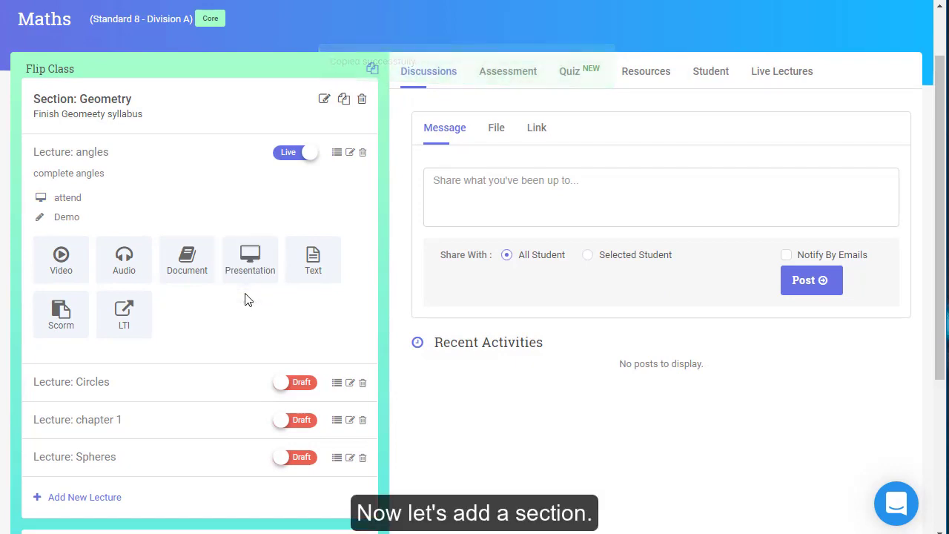
# - Add a new section named 'English' with learning objective 'E'
pyautogui.scroll(-3, 223, 400)
pyautogui.click(101, 445)
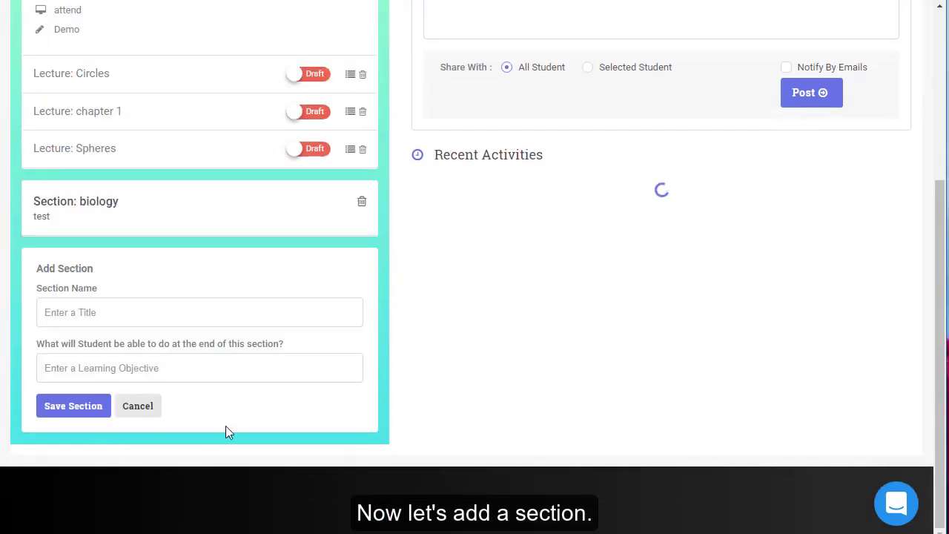
pyautogui.click(74, 312)
pyautogui.write('English')
pyautogui.click(69, 368)
pyautogui.write('En')
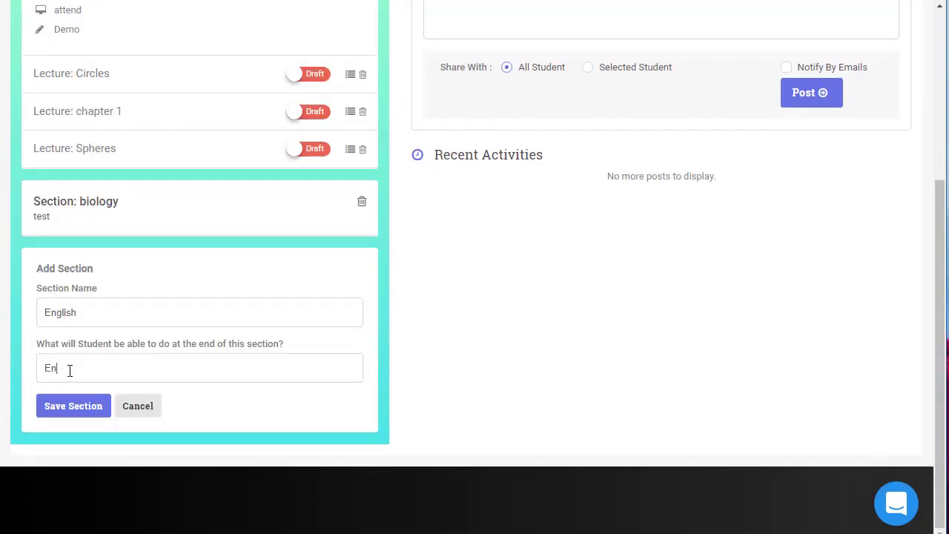
pyautogui.click(86, 412)
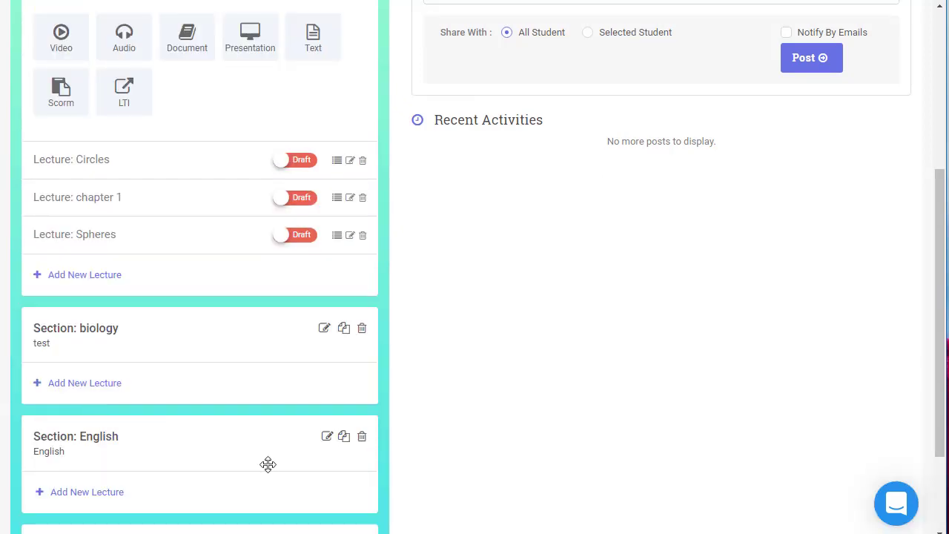
# - Copy the English section only to English (Standard 8 - Division B), removing the Maths targets
pyautogui.scroll(-1, 344, 375)
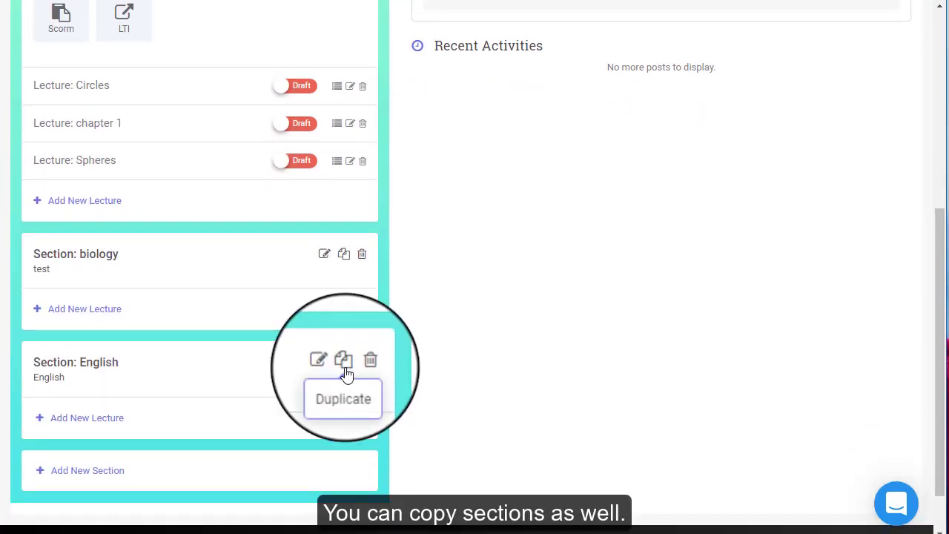
pyautogui.click(343, 360)
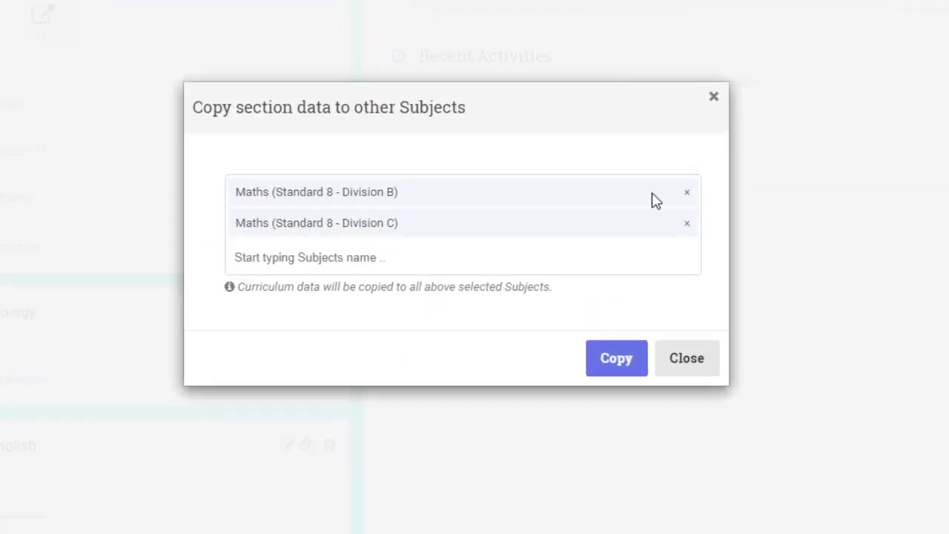
pyautogui.click(686, 192)
pyautogui.click(685, 192)
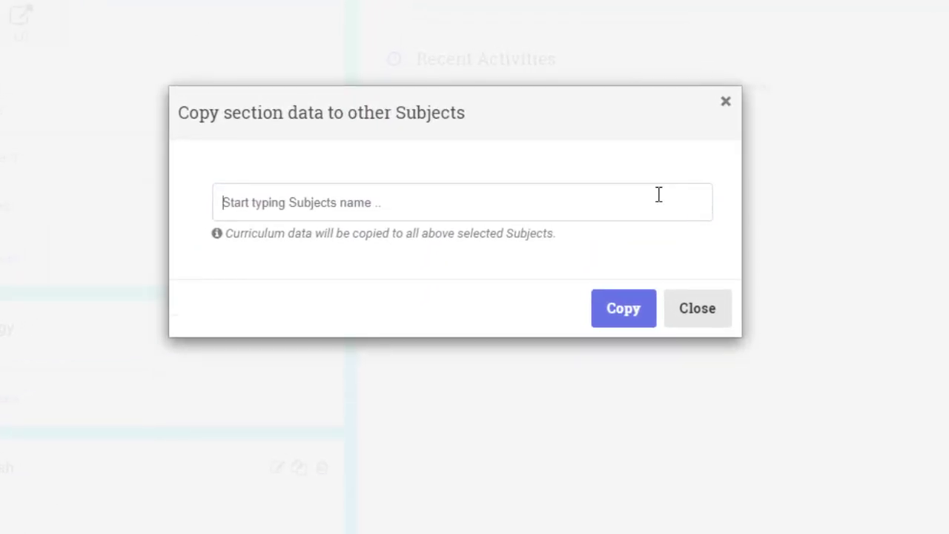
pyautogui.write('standard')
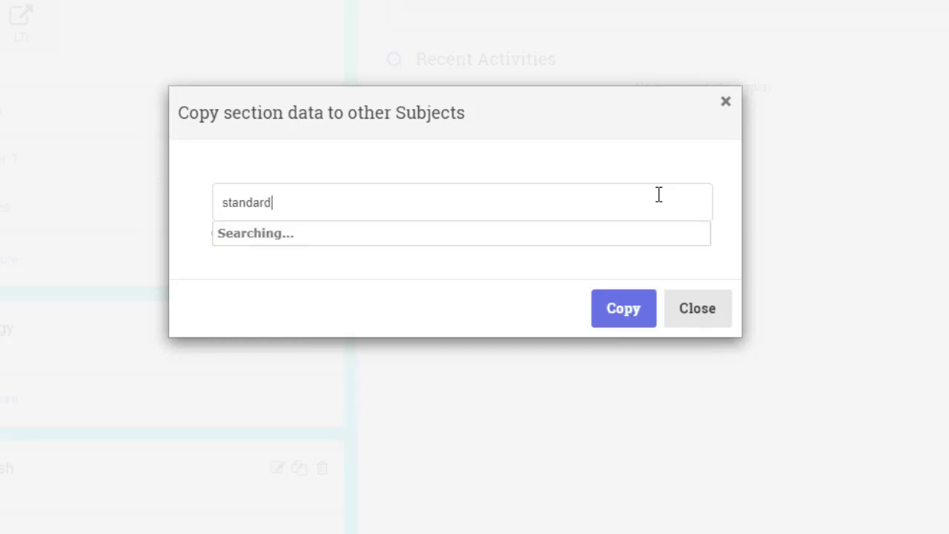
pyautogui.write(' 8')
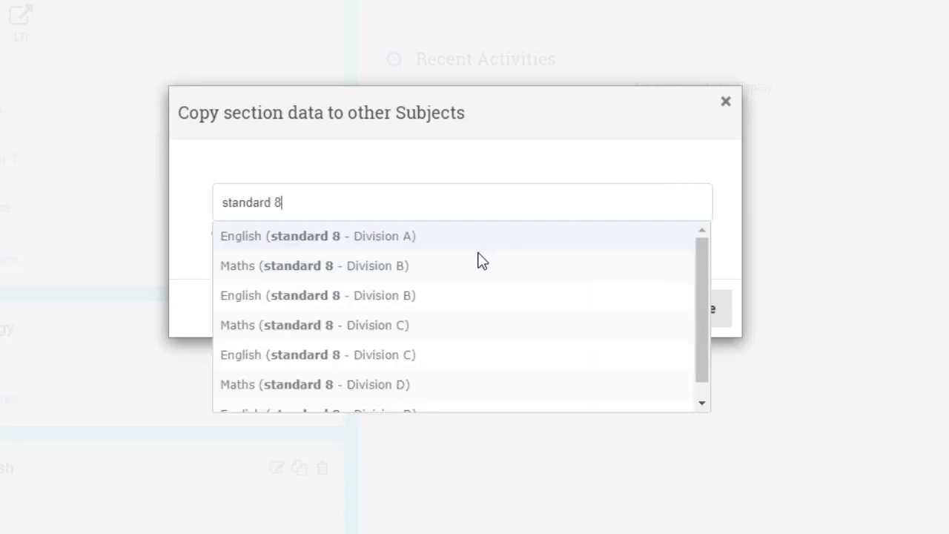
pyautogui.click(396, 301)
pyautogui.click(624, 344)
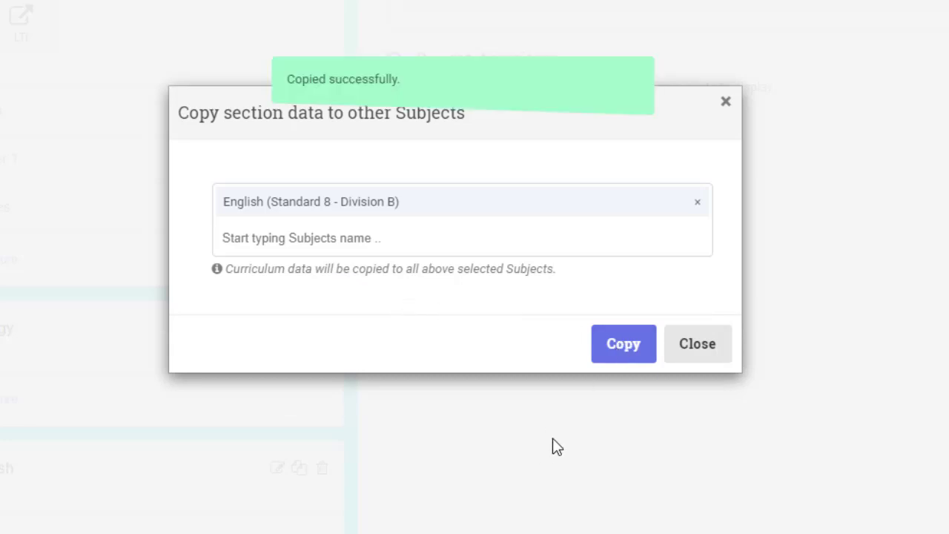
pyautogui.click(690, 357)
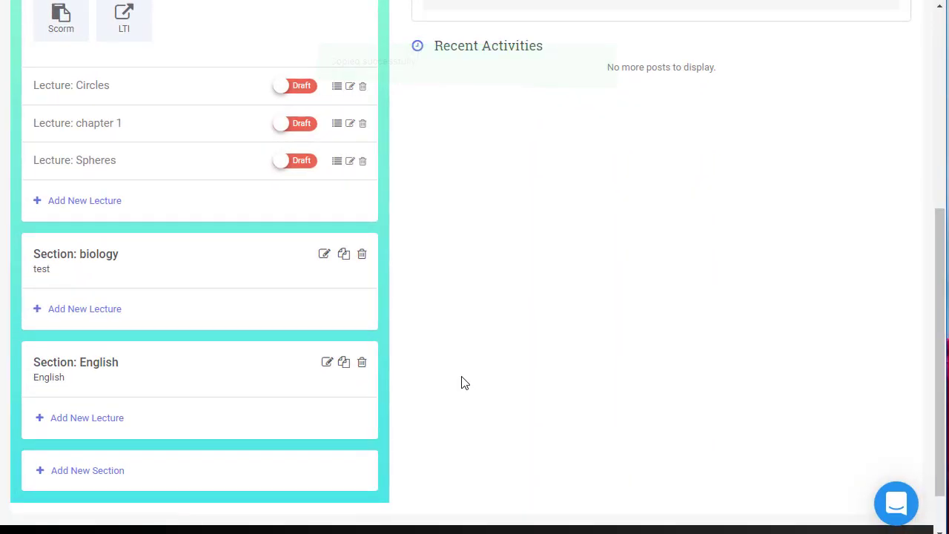
pyautogui.scroll(3, 461, 382)
pyautogui.scroll(2, 461, 382)
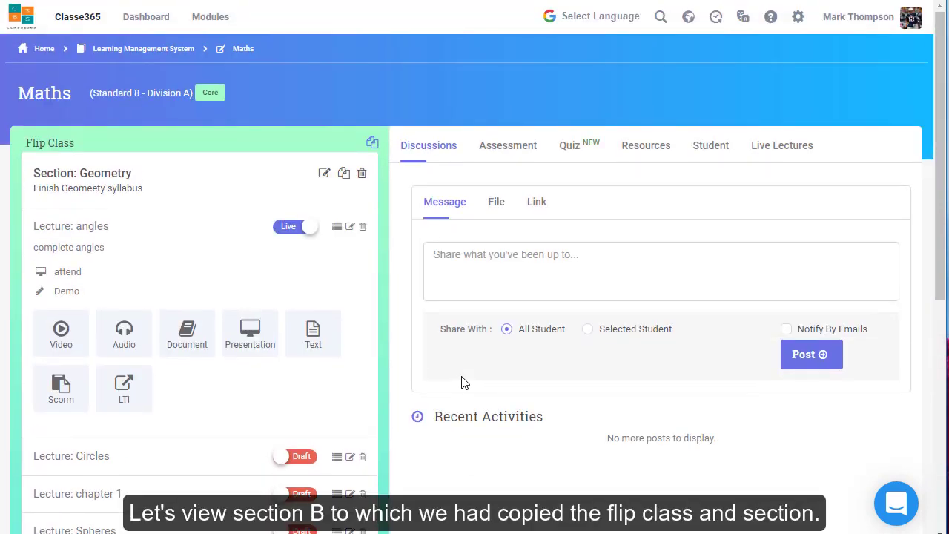
pyautogui.click(148, 49)
pyautogui.click(296, 185)
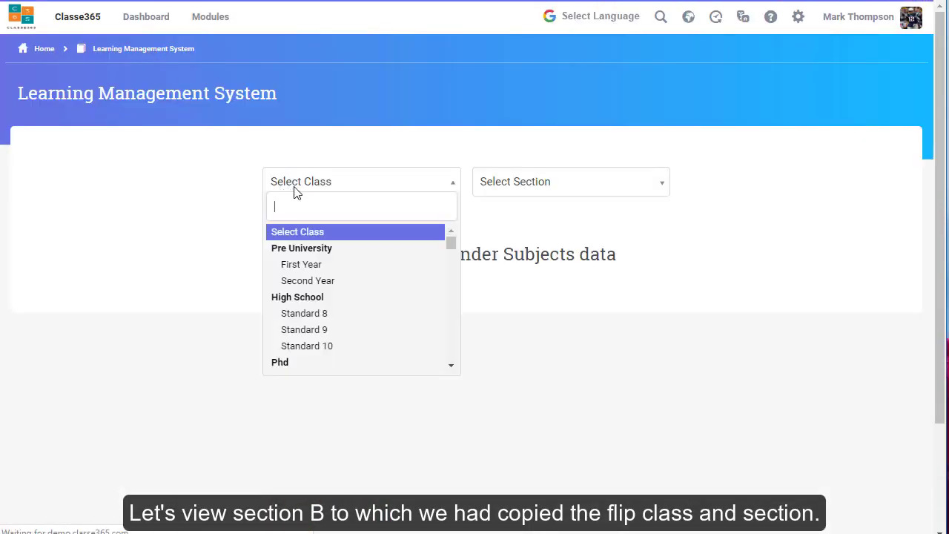
pyautogui.click(308, 317)
pyautogui.click(537, 187)
pyautogui.click(529, 262)
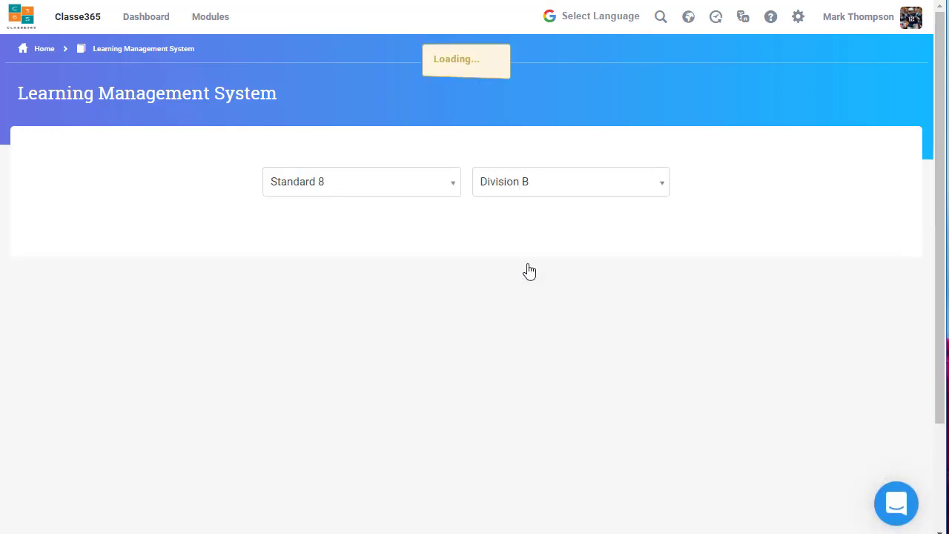
pyautogui.click(185, 394)
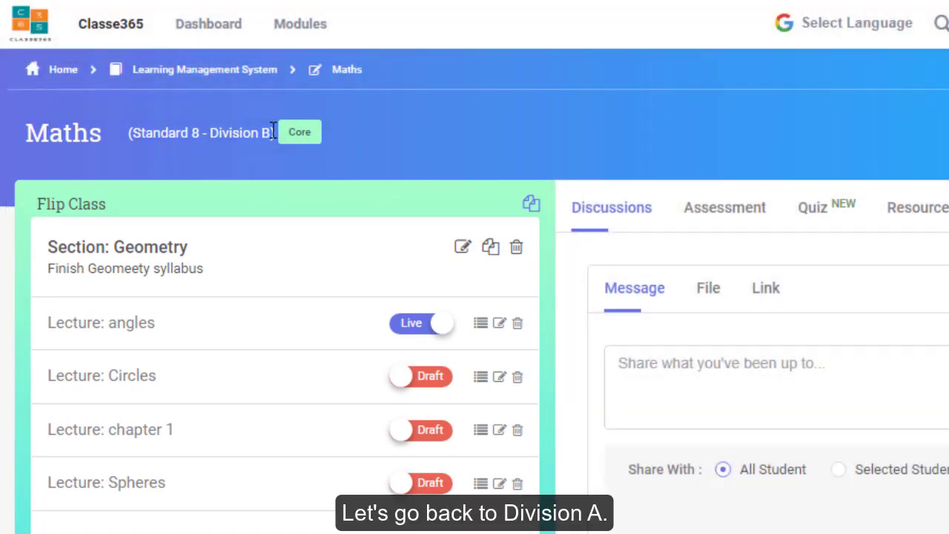
pyautogui.click(254, 69)
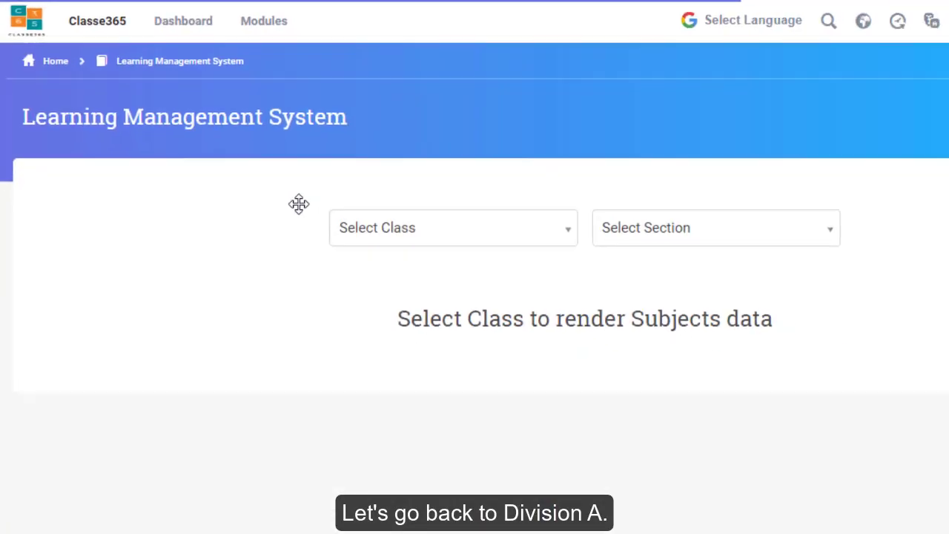
pyautogui.click(324, 187)
pyautogui.click(323, 313)
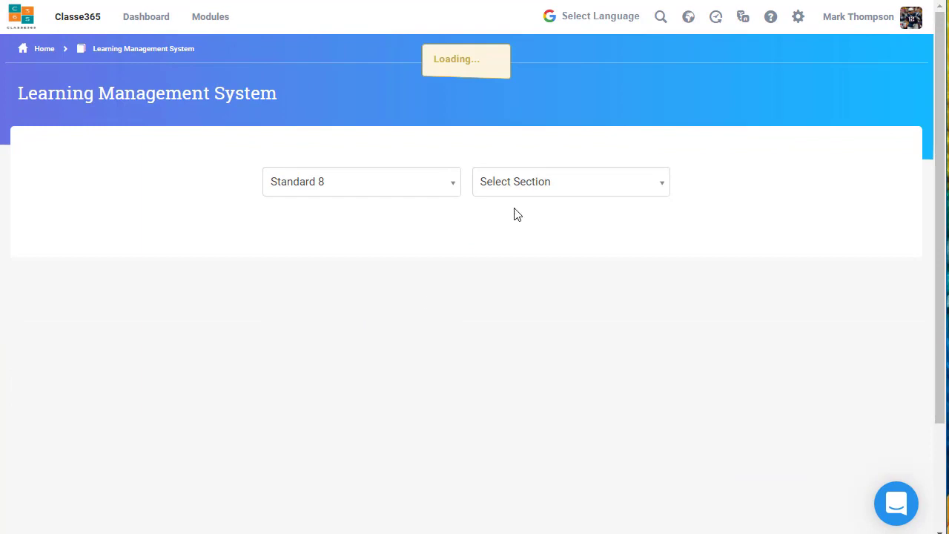
pyautogui.click(519, 186)
pyautogui.click(502, 249)
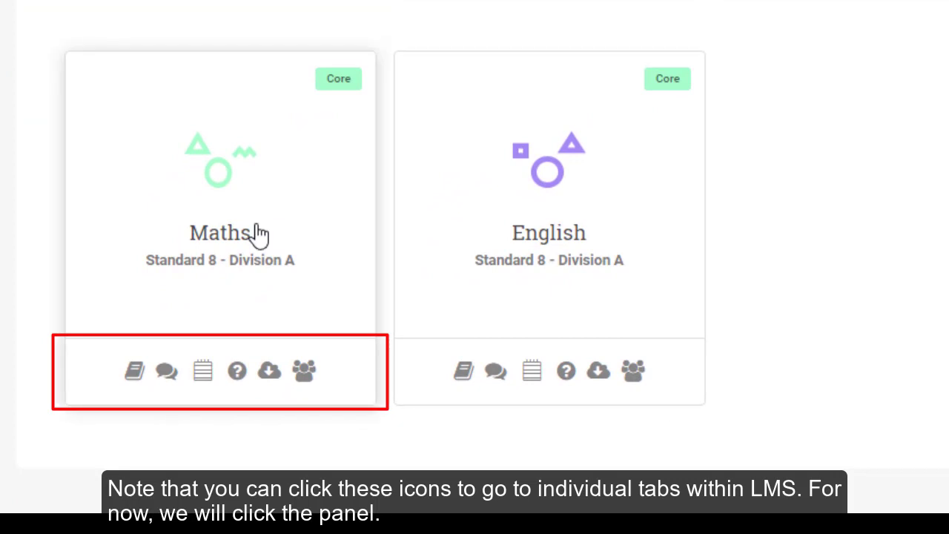
pyautogui.click(250, 300)
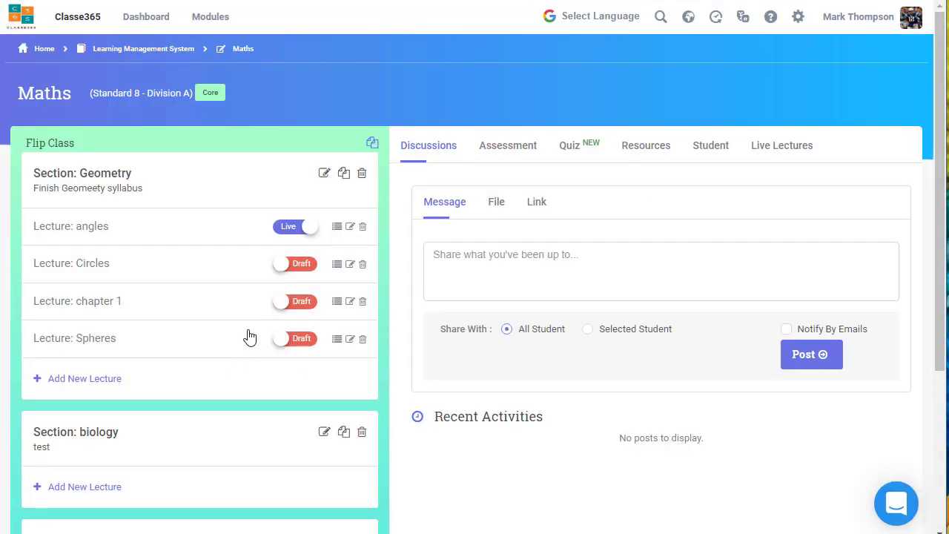
pyautogui.click(430, 152)
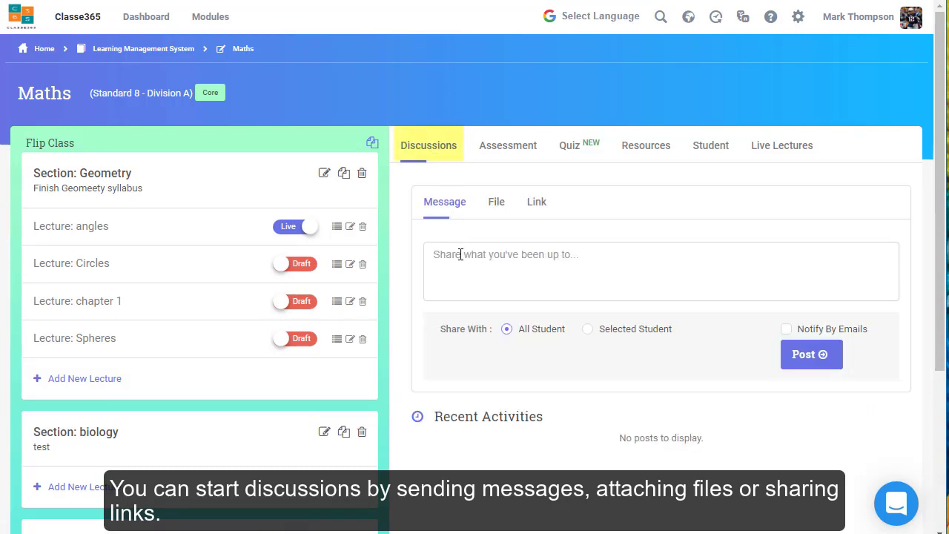
# - Post 'Test message' to all students in the Maths discussion with email notification on
pyautogui.click(460, 254)
pyautogui.write('Test message')
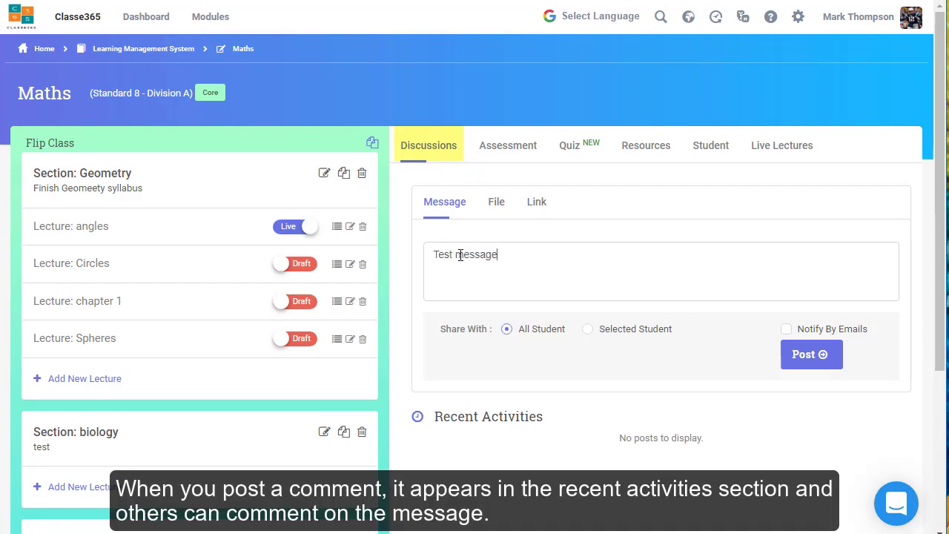
pyautogui.click(786, 328)
pyautogui.click(795, 359)
pyautogui.scroll(-2, 697, 368)
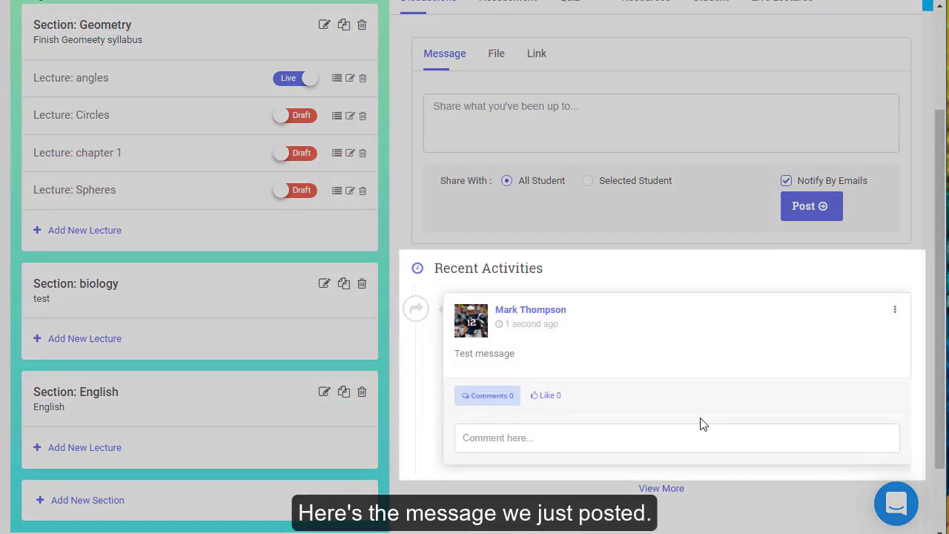
pyautogui.scroll(2, 700, 424)
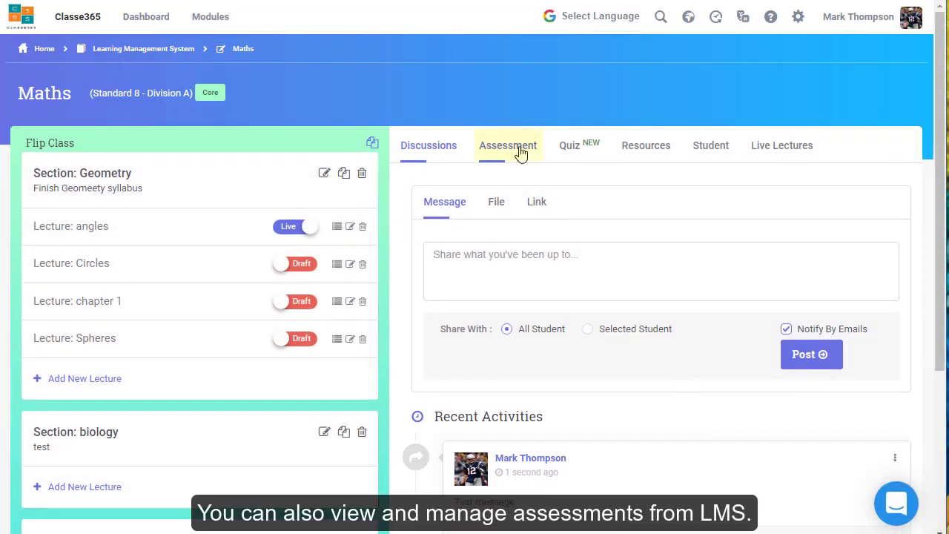
# - Show the Maths assessments and expand the Class Room and Project on circles details
pyautogui.click(518, 152)
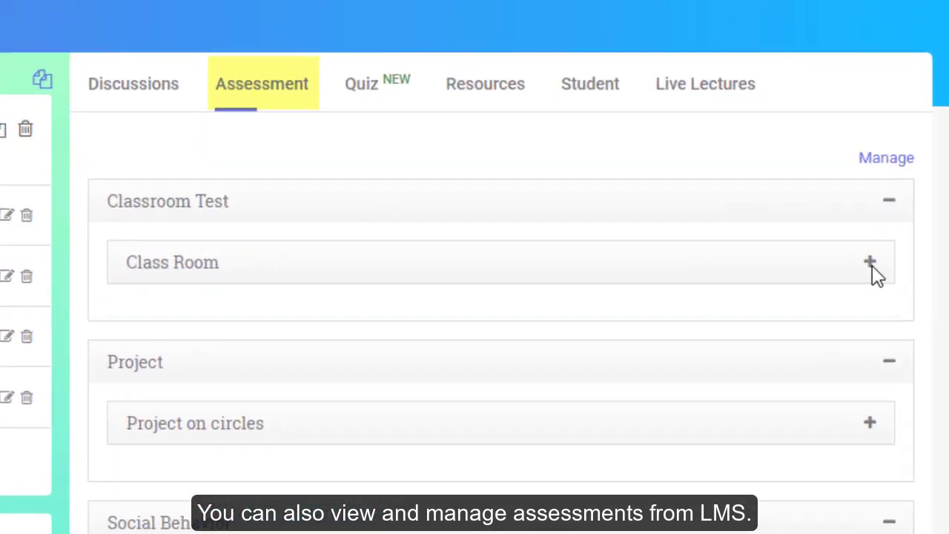
pyautogui.click(870, 263)
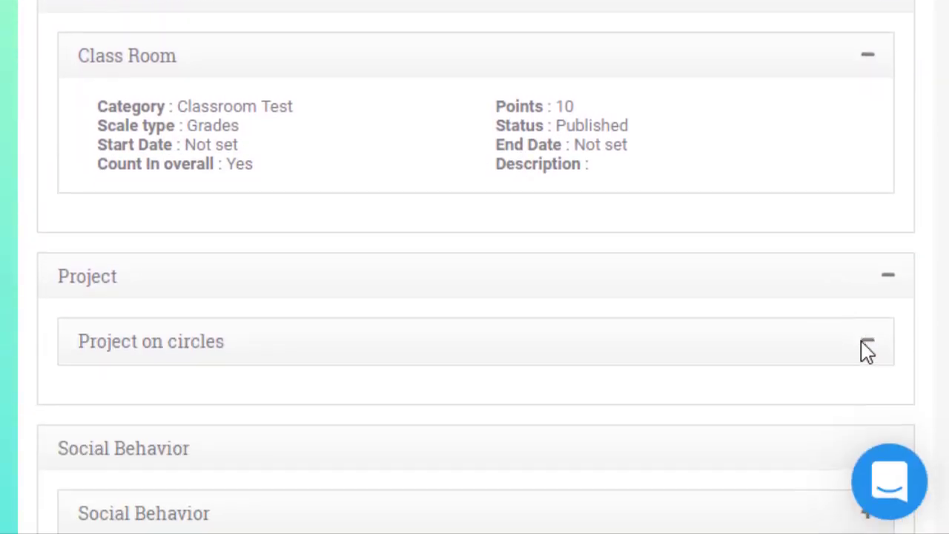
pyautogui.click(863, 339)
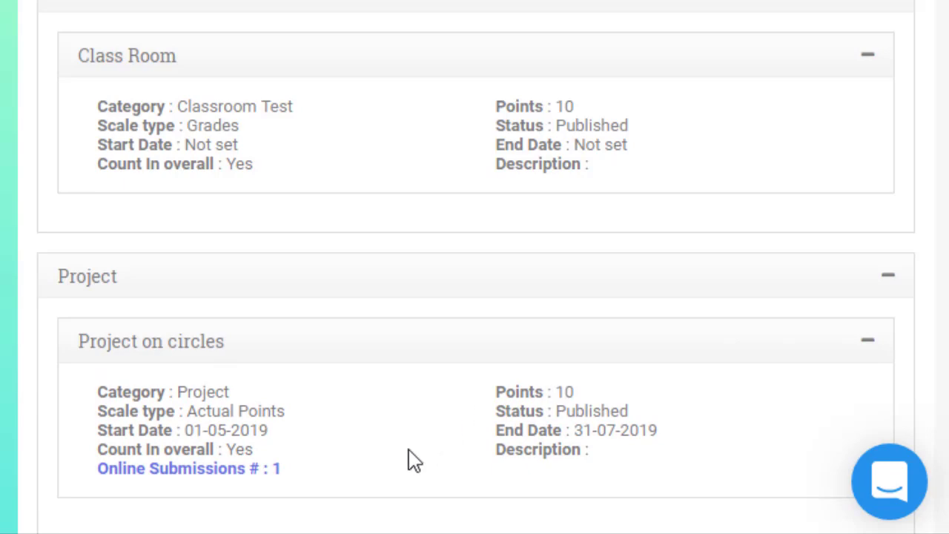
pyautogui.scroll(-2, 414, 459)
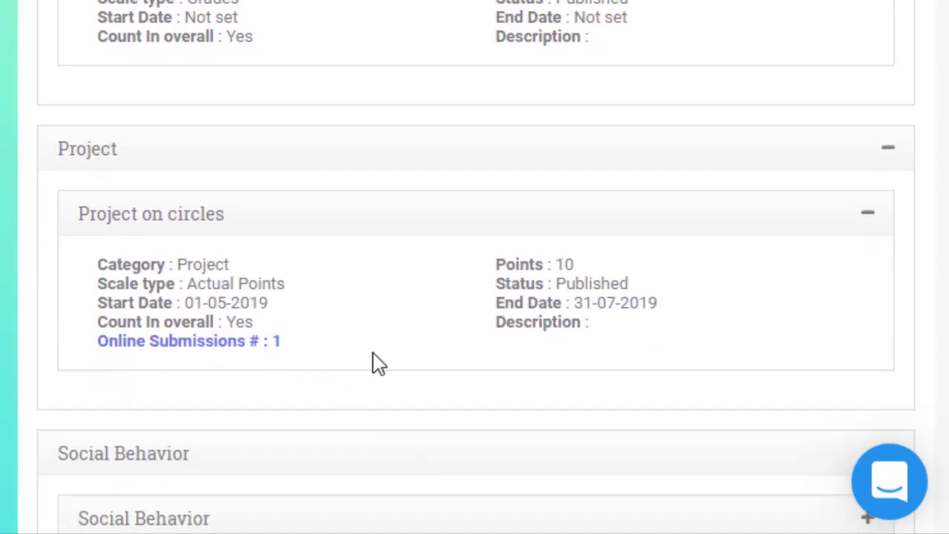
pyautogui.scroll(2, 378, 355)
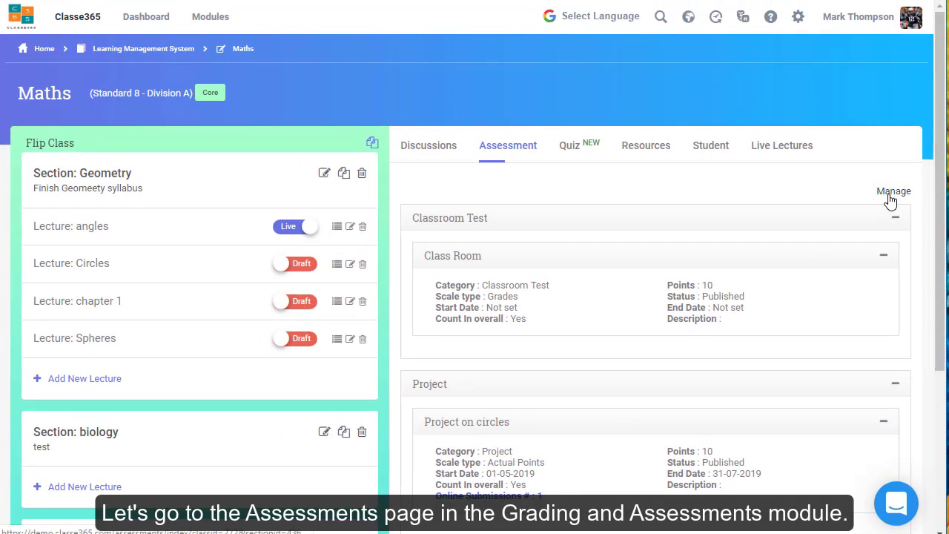
# - In Manage Assessment, search the assessment list for Standard 8 - Division A
pyautogui.click(891, 167)
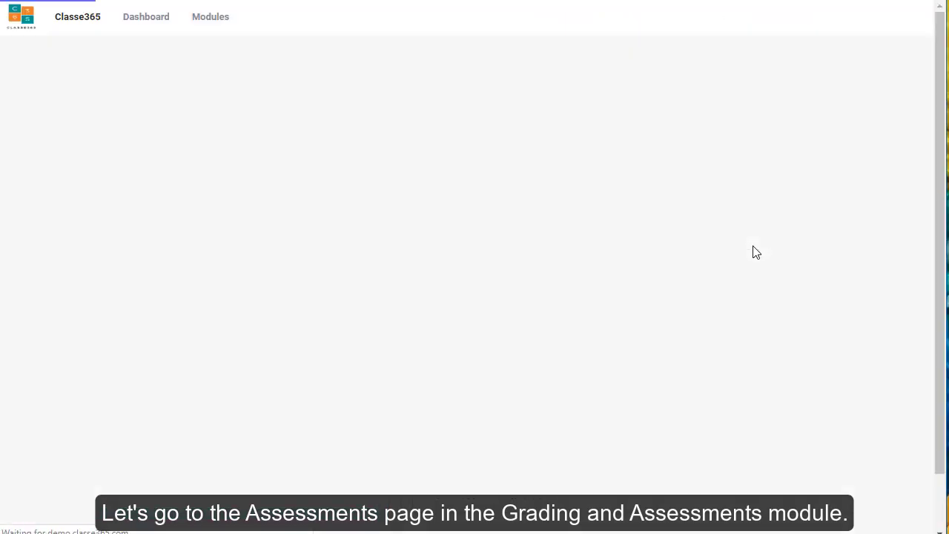
pyautogui.click(566, 165)
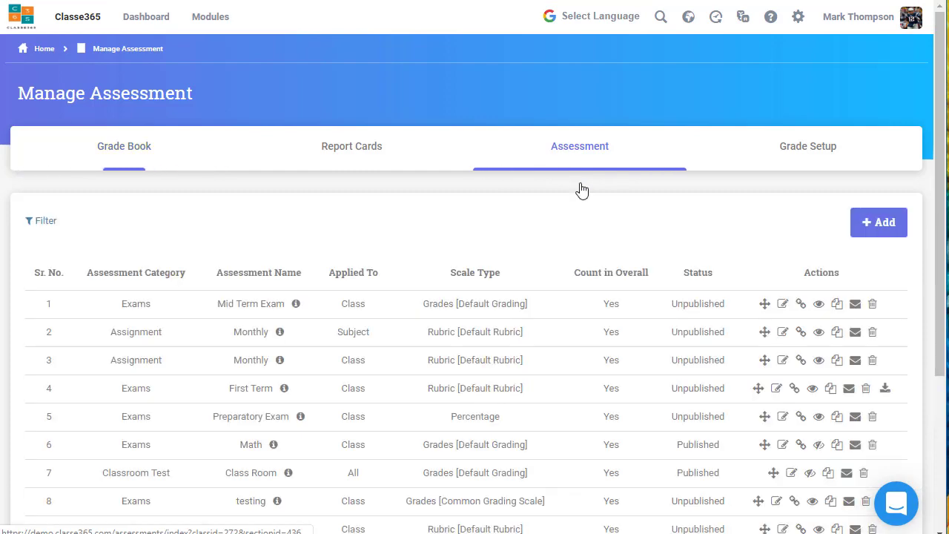
pyautogui.click(352, 333)
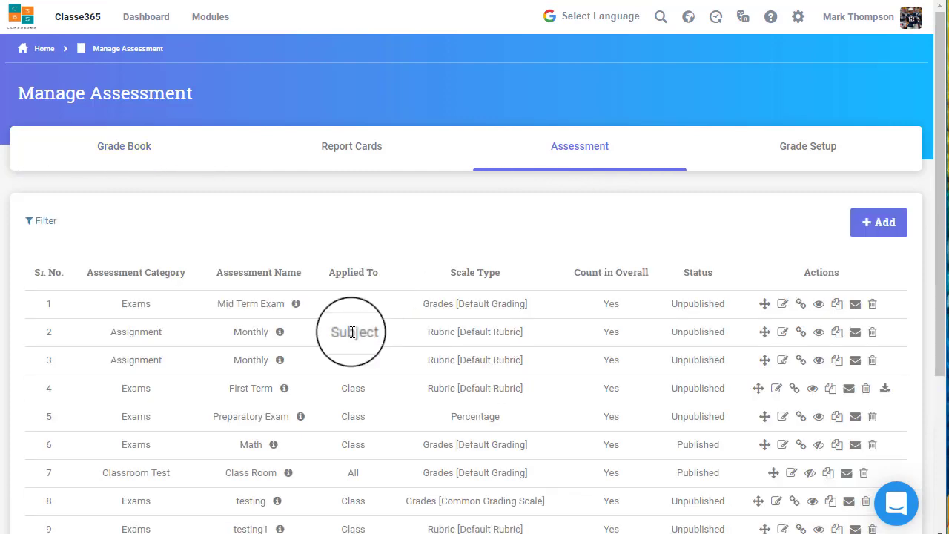
pyautogui.click(350, 267)
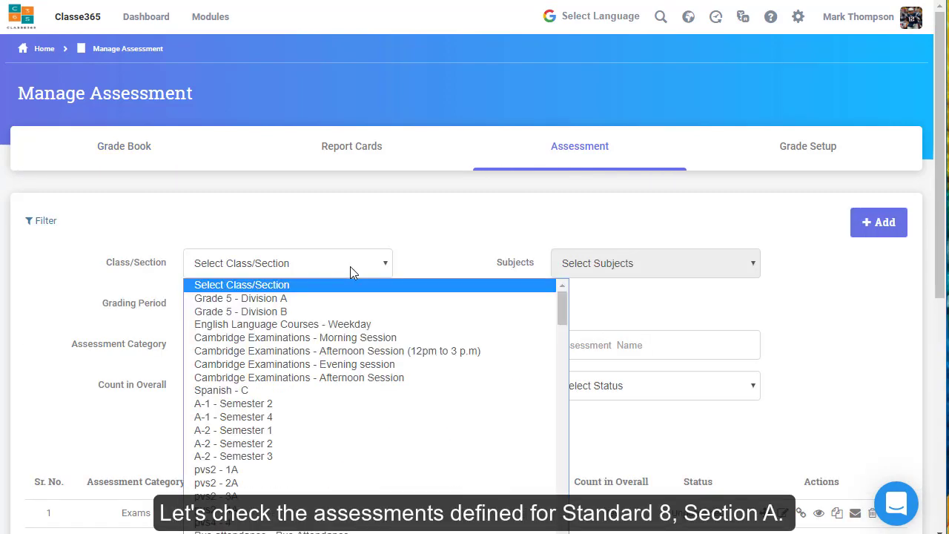
pyautogui.scroll(-5, 360, 459)
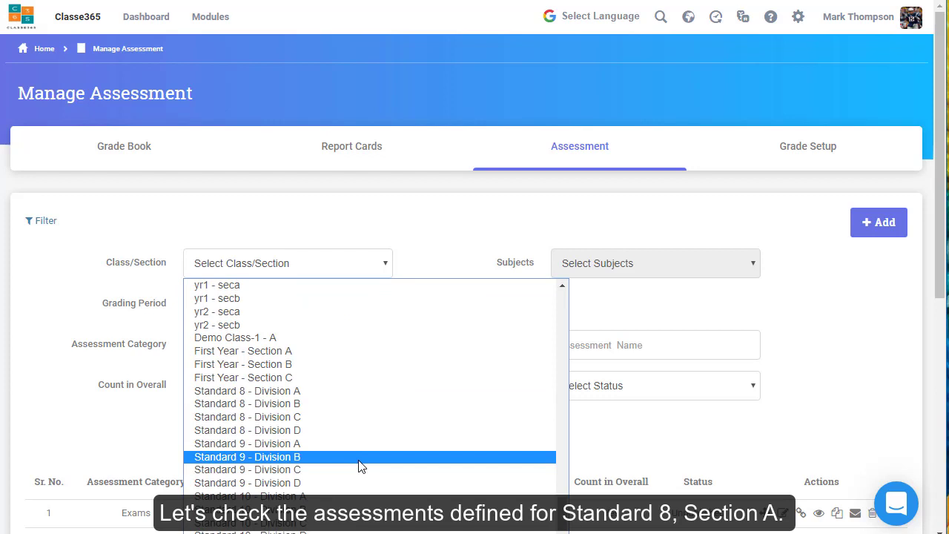
pyautogui.click(320, 392)
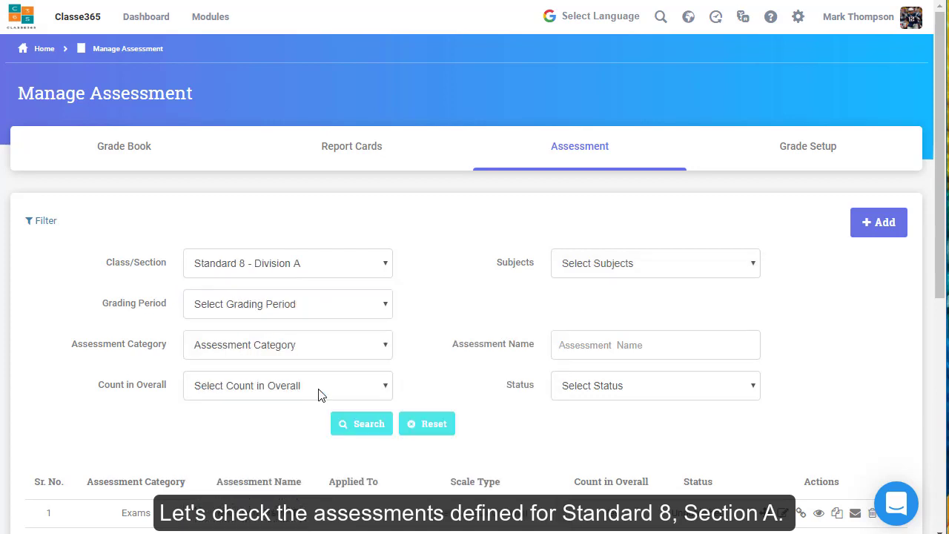
pyautogui.click(352, 424)
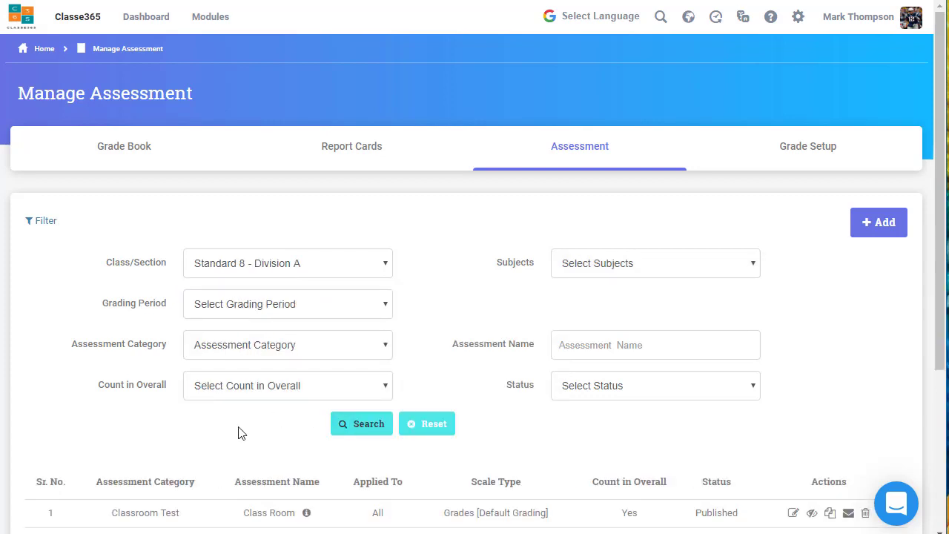
pyautogui.scroll(-2, 238, 431)
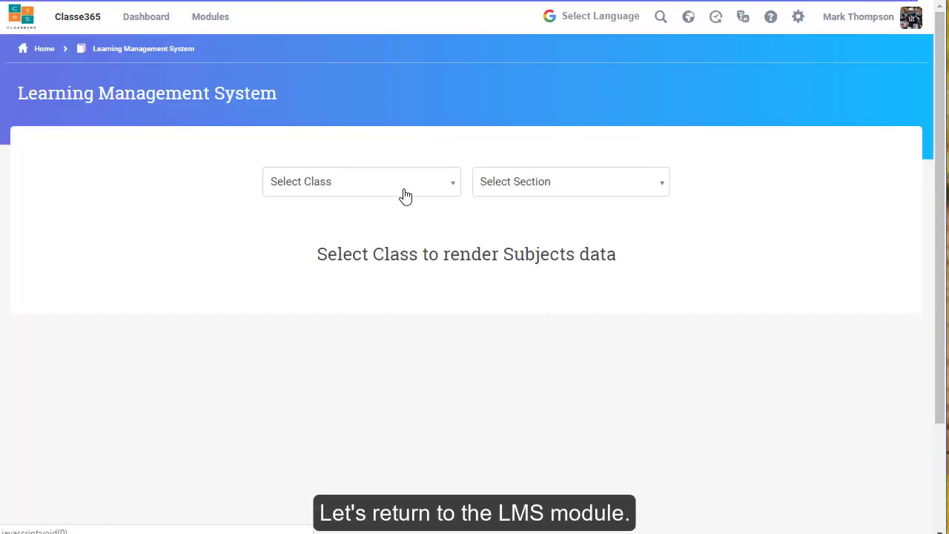
# - Open Standard 8 - Division A Maths and start adding a new quiz on the Quiz tab
pyautogui.click(405, 194)
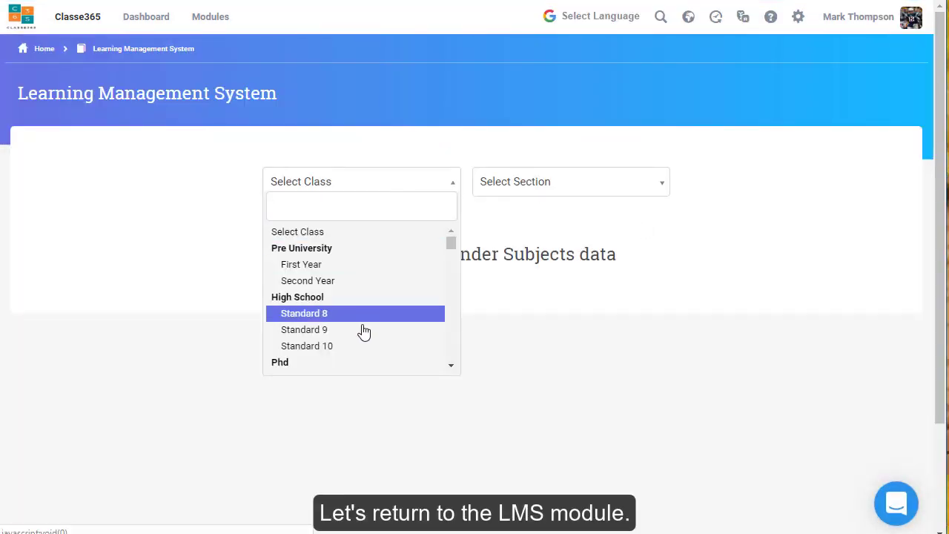
pyautogui.click(364, 303)
pyautogui.click(560, 187)
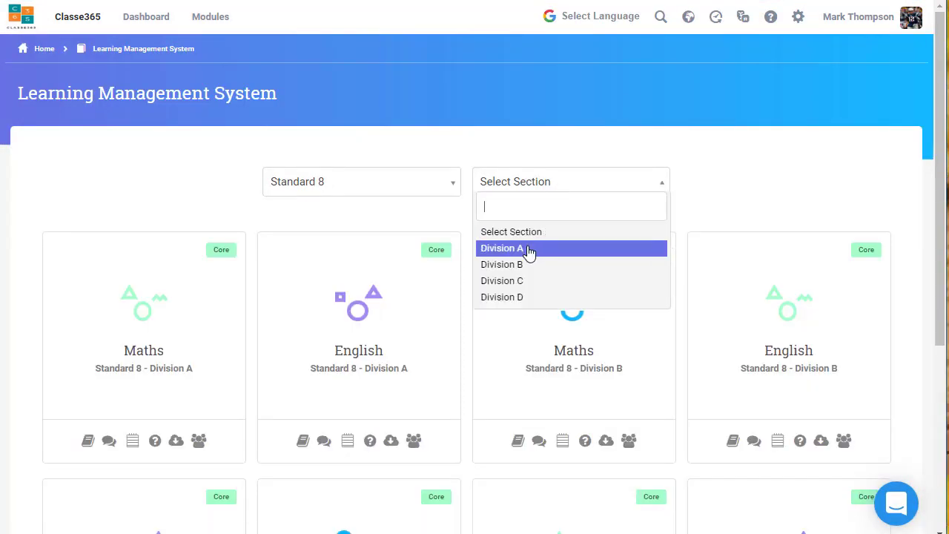
pyautogui.click(529, 249)
pyautogui.click(207, 337)
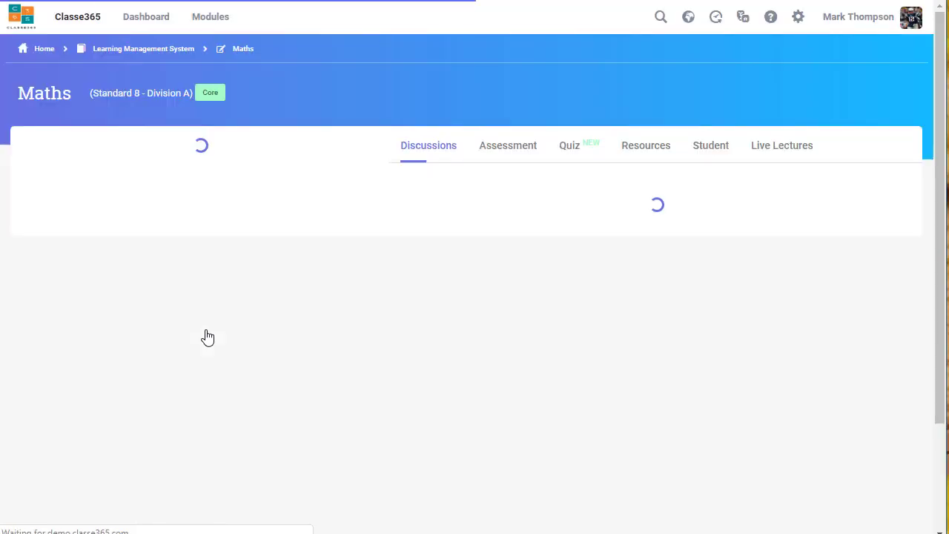
pyautogui.click(586, 164)
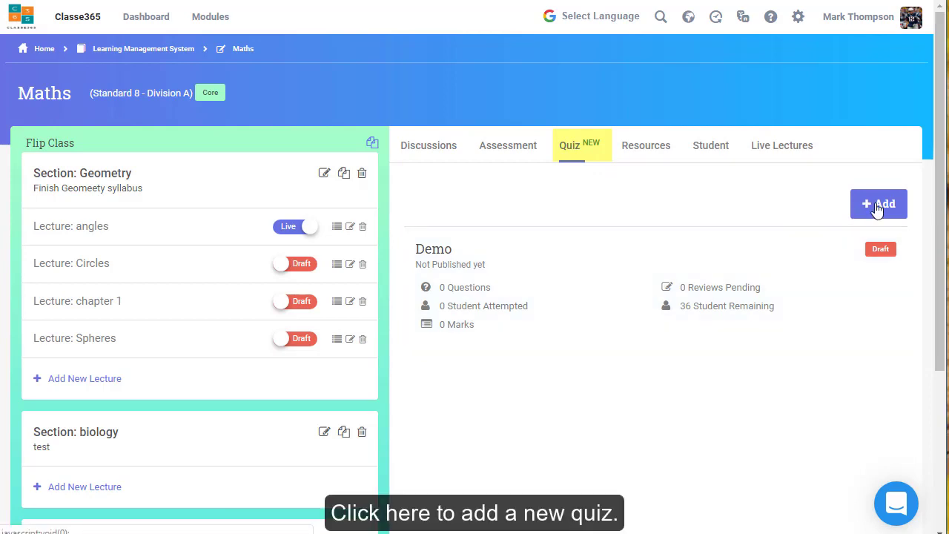
pyautogui.click(873, 206)
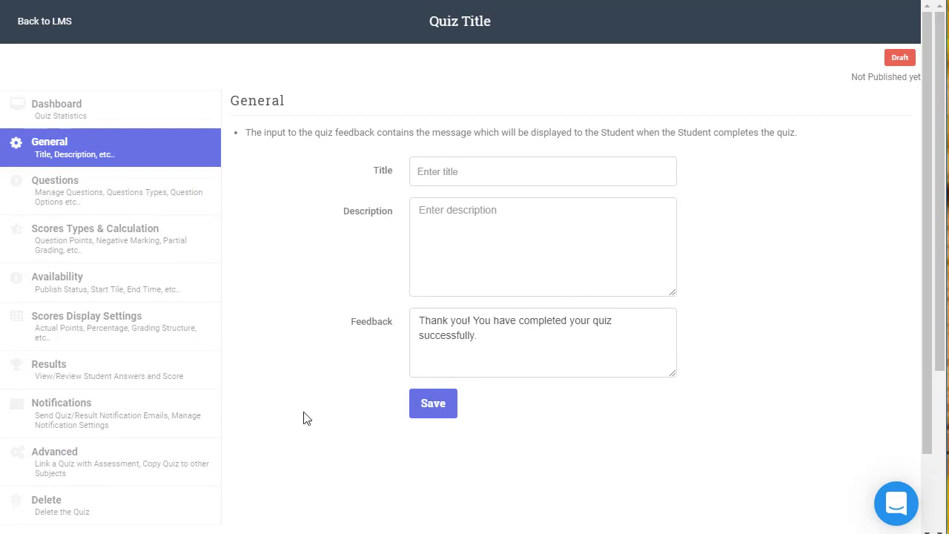
# - Save a new quiz titled 'For Demo' with description 'For demo'
pyautogui.click(435, 172)
pyautogui.write('For Demo')
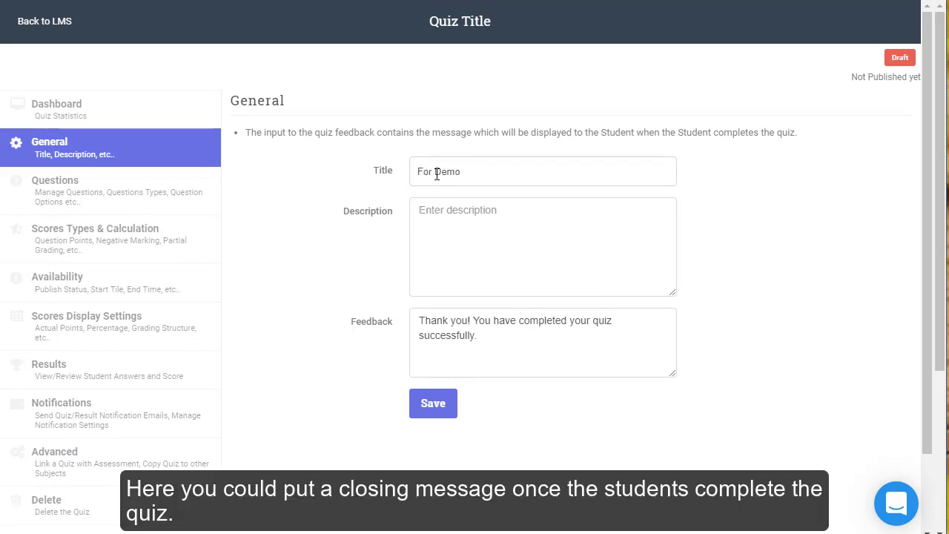
pyautogui.press('Tab')
pyautogui.write('For')
pyautogui.click(434, 411)
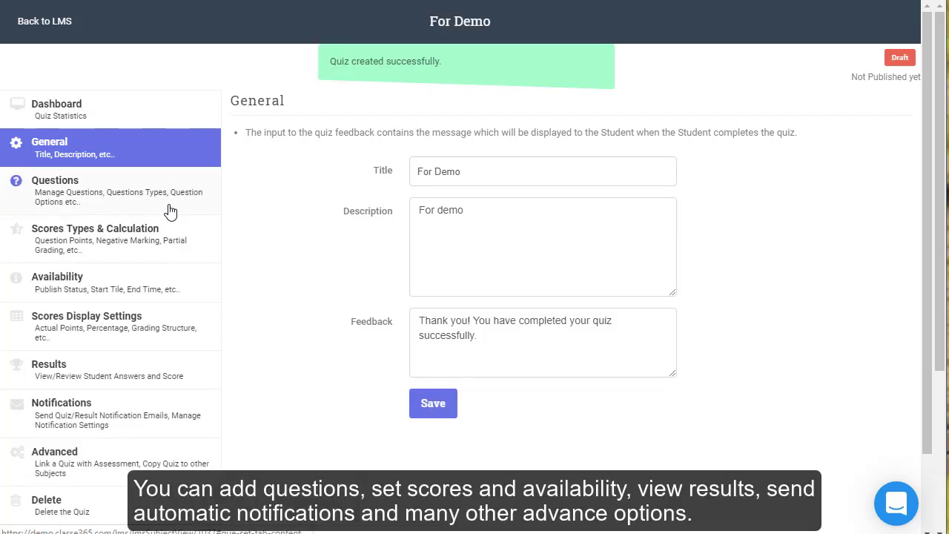
# - Review each quiz settings section, then view the Dashboard: 0 questions, 36 remaining students
pyautogui.click(171, 211)
pyautogui.click(172, 243)
pyautogui.click(164, 289)
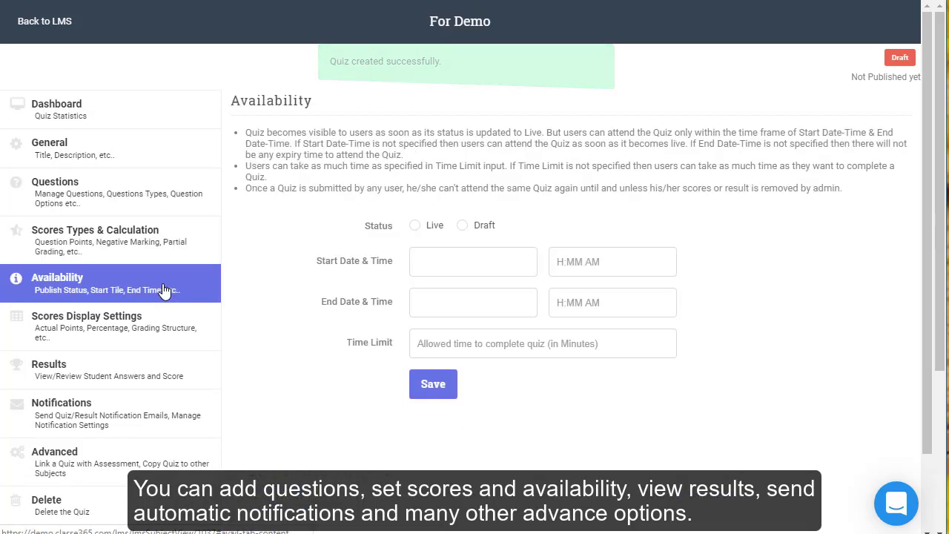
pyautogui.click(158, 318)
pyautogui.click(156, 374)
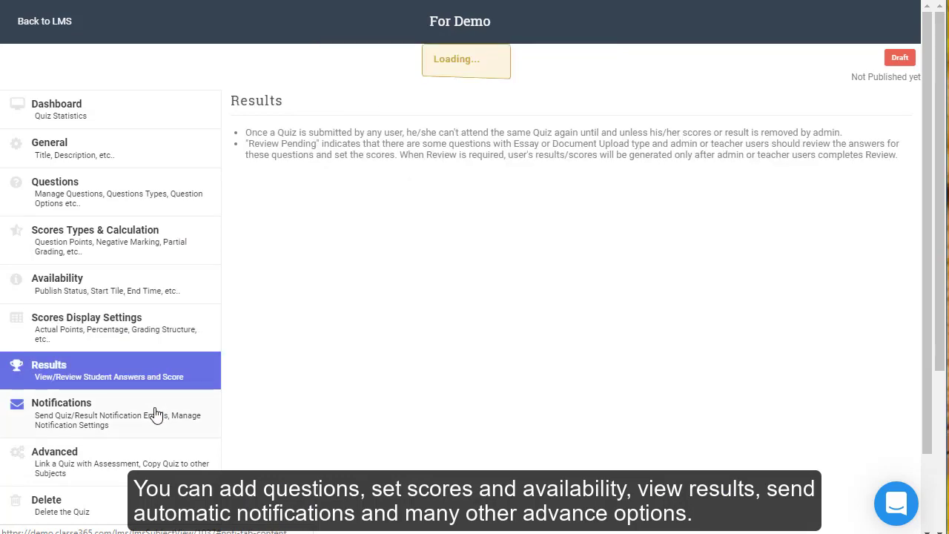
pyautogui.click(156, 413)
pyautogui.click(152, 458)
pyautogui.click(150, 504)
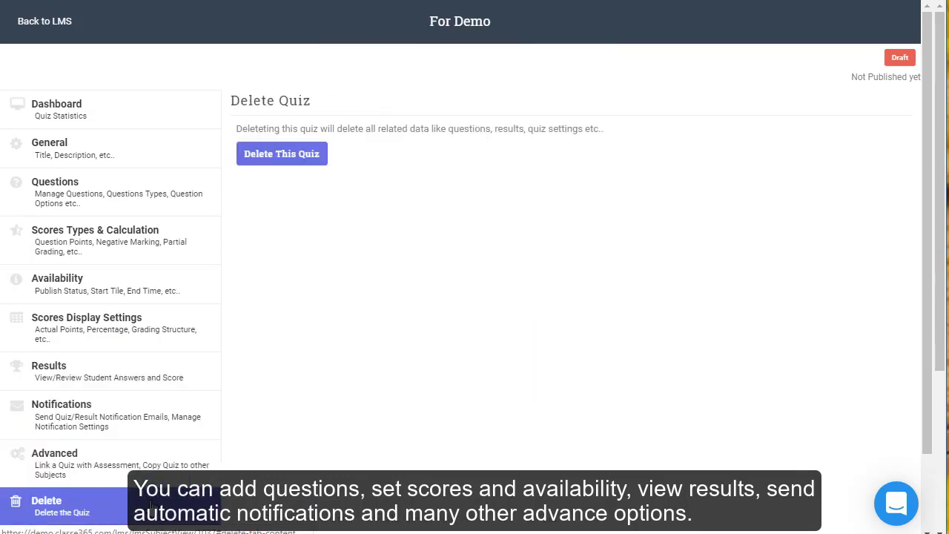
pyautogui.click(117, 115)
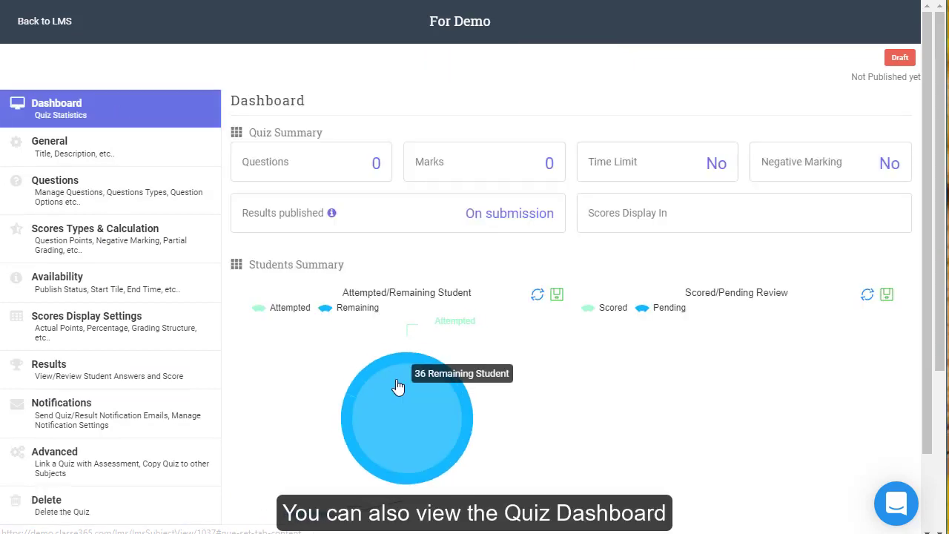
pyautogui.scroll(-1, 333, 398)
pyautogui.scroll(1, 333, 398)
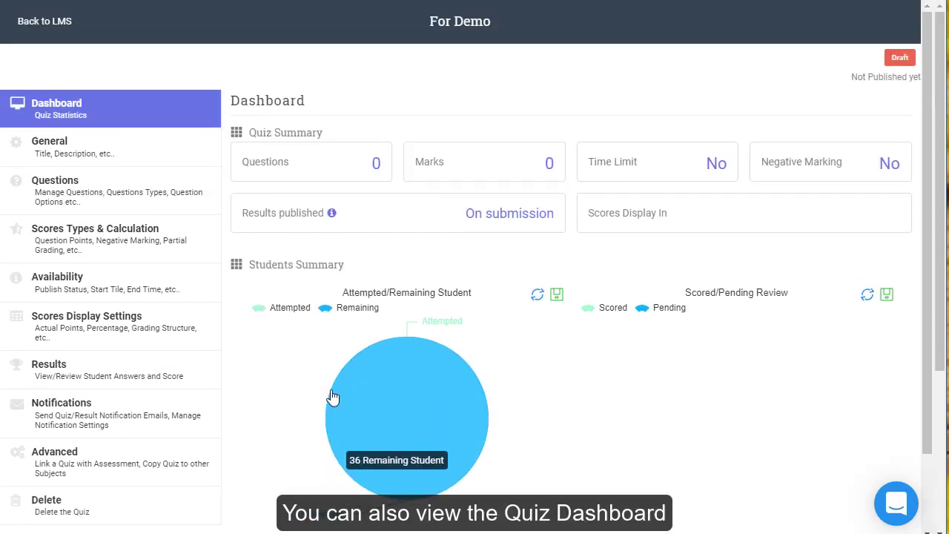
# - Return to the Maths course, view its Resources, and close the Copy Resources dialog without copying
pyautogui.click(45, 21)
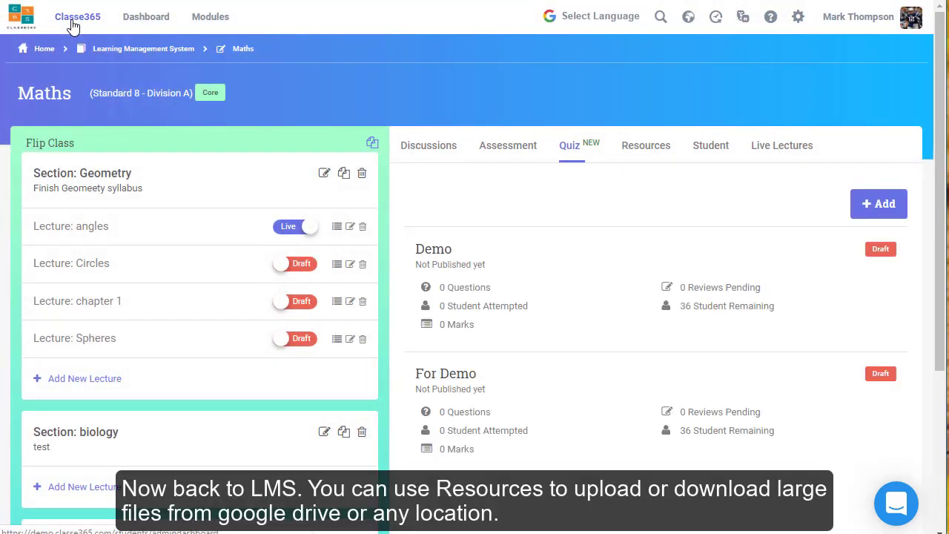
pyautogui.click(654, 150)
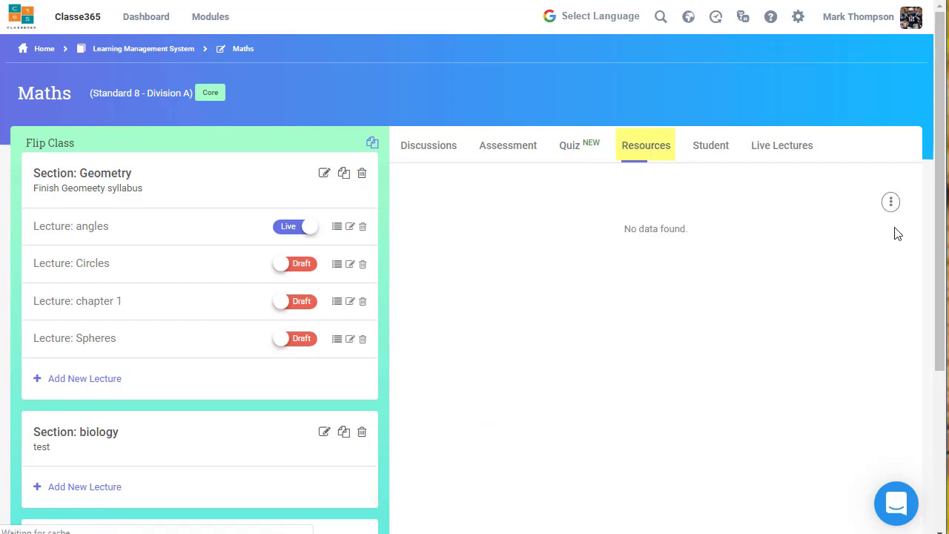
pyautogui.click(891, 206)
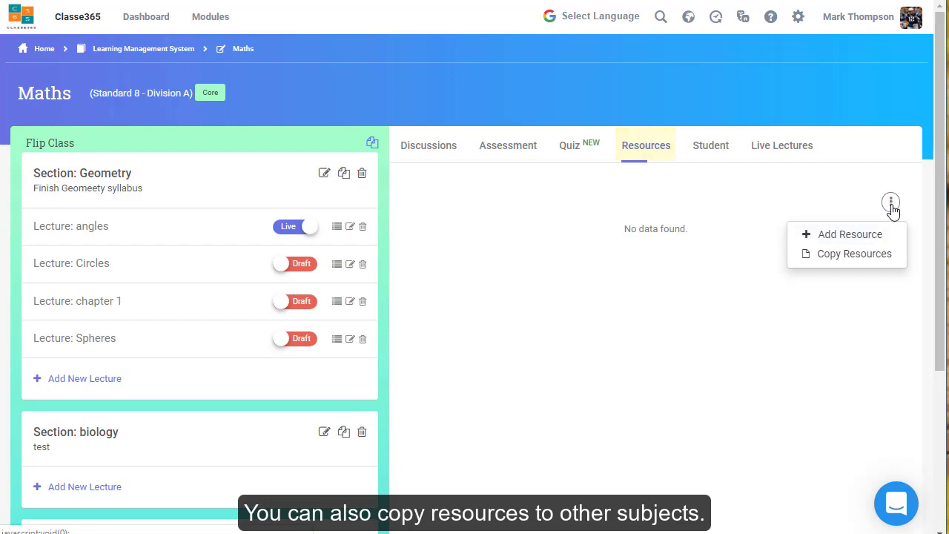
pyautogui.click(866, 258)
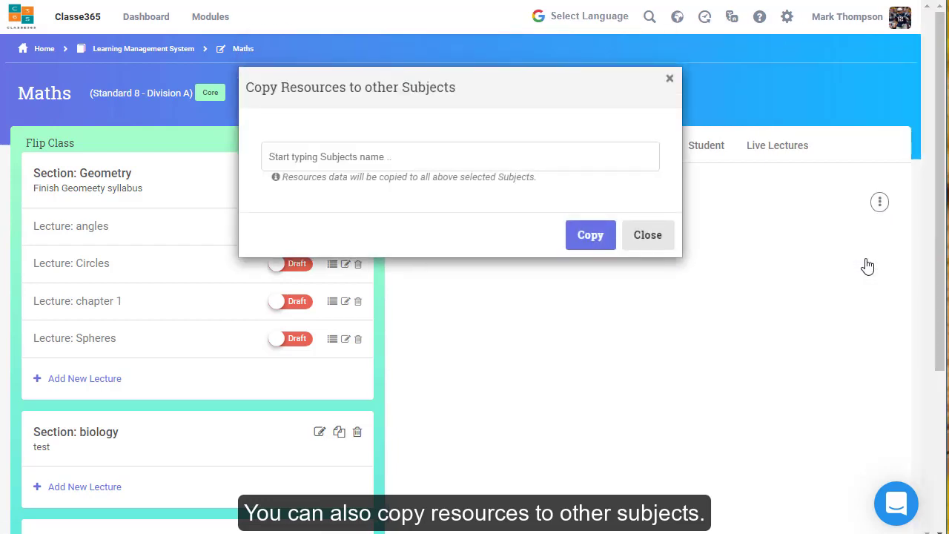
pyautogui.click(509, 154)
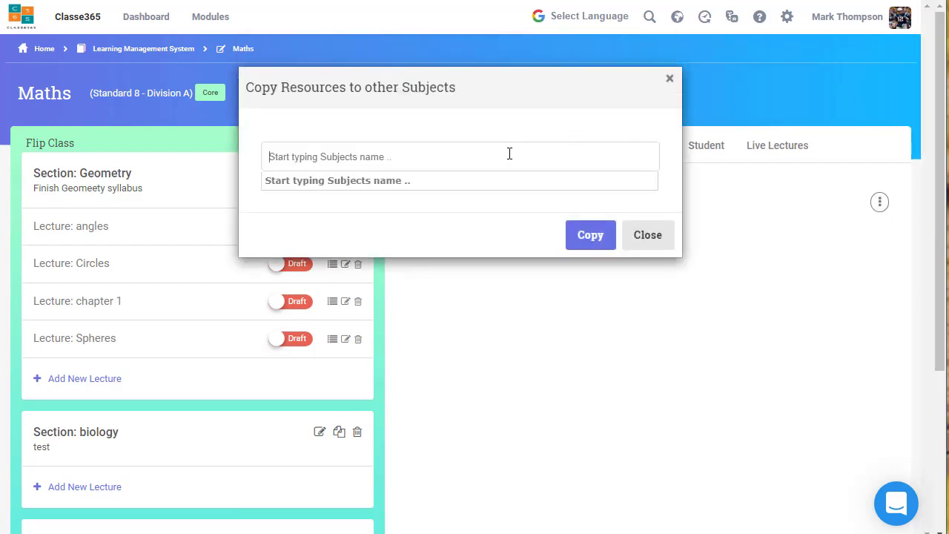
pyautogui.click(647, 235)
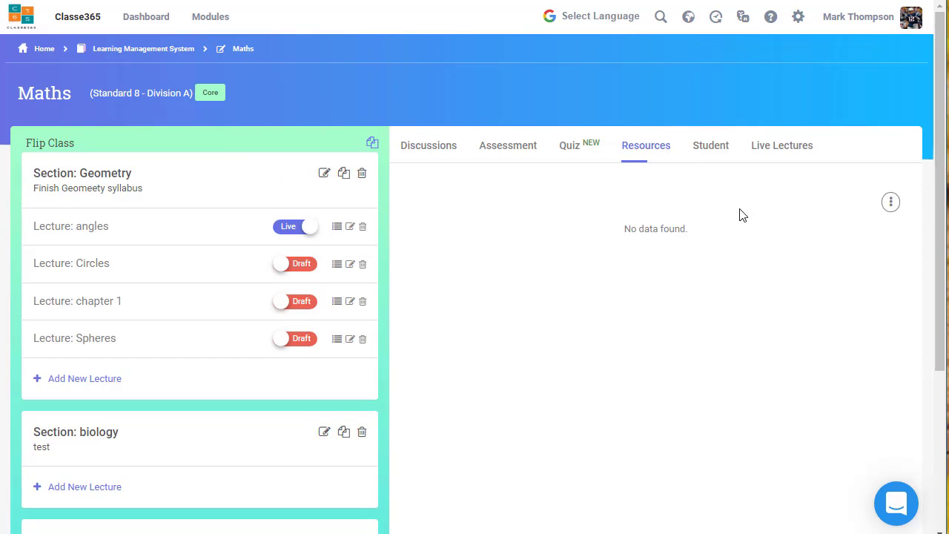
# - Look over the class's student list, then show the course's Zoom Live Lectures panel
pyautogui.click(719, 155)
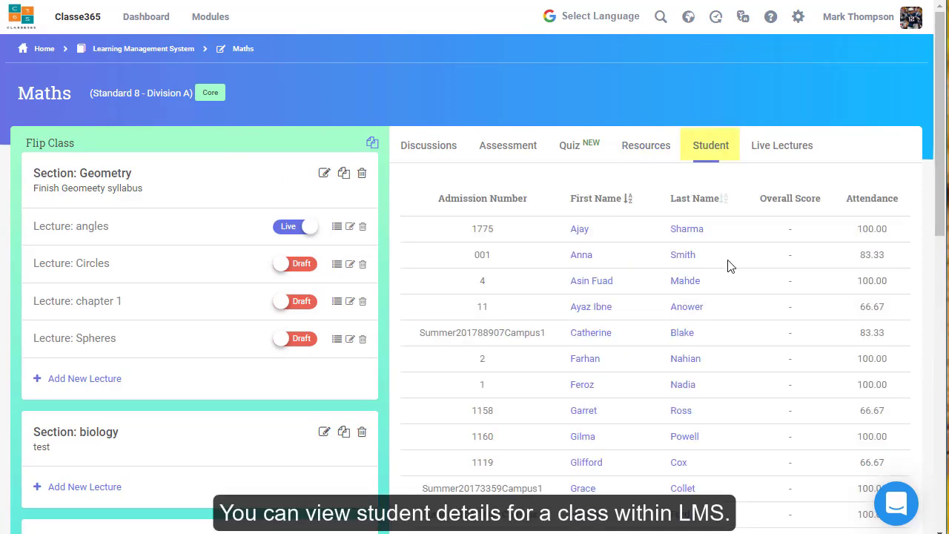
pyautogui.scroll(-3, 741, 244)
pyautogui.scroll(3, 750, 297)
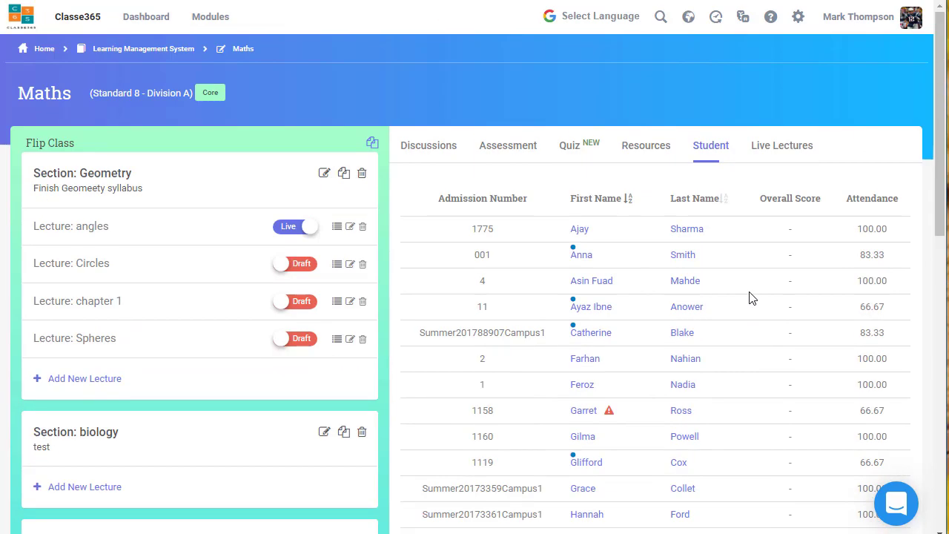
pyautogui.click(758, 153)
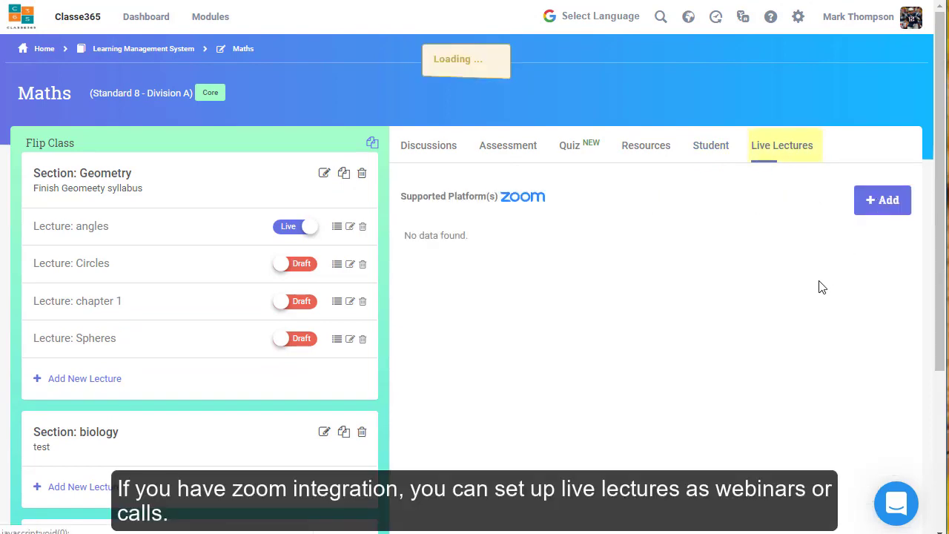
# - Add a Meeting-type live lecture with topic 'Biology' starting 31-05-2019 at 5:00, and save it
pyautogui.click(882, 199)
pyautogui.click(676, 339)
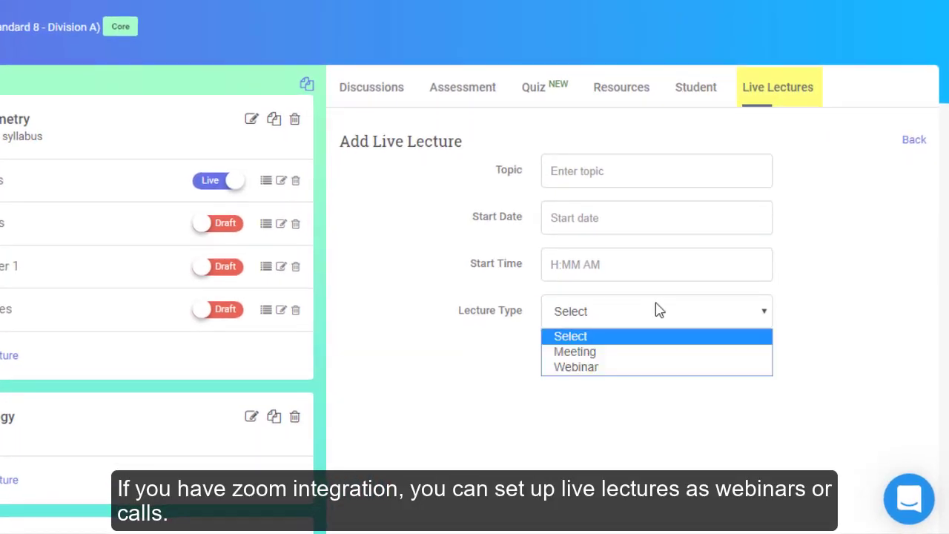
pyautogui.click(659, 353)
pyautogui.click(601, 170)
pyautogui.write('Biology')
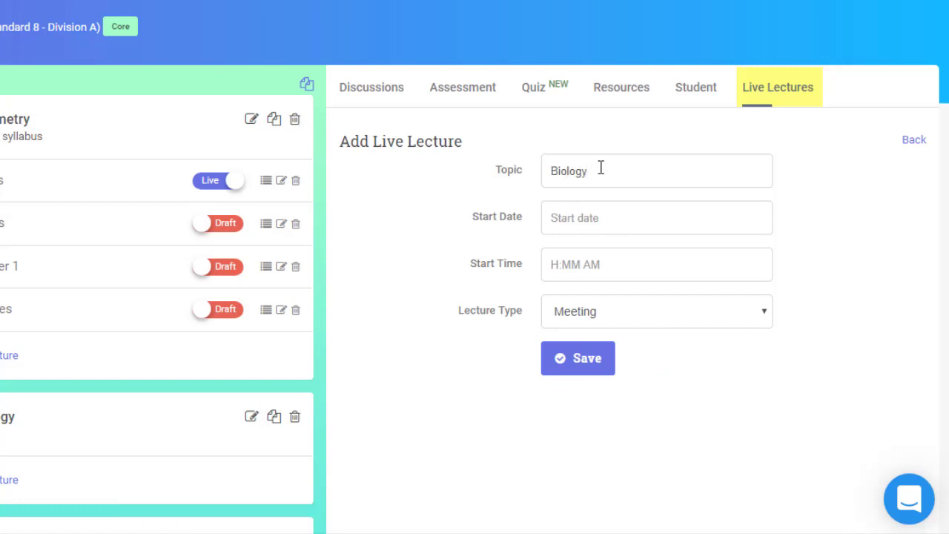
pyautogui.click(593, 217)
pyautogui.click(688, 406)
pyautogui.click(585, 358)
pyautogui.click(582, 262)
pyautogui.write('5')
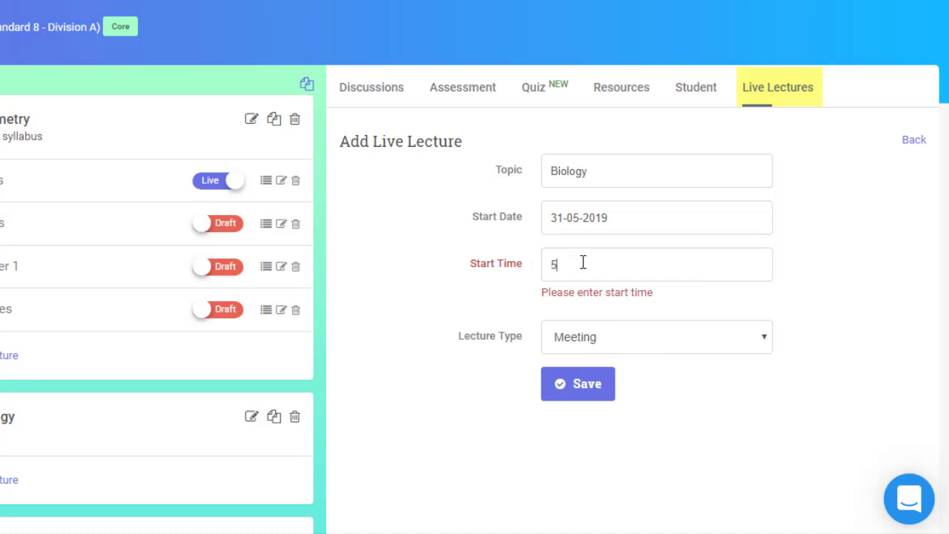
pyautogui.write(':00')
pyautogui.click(592, 393)
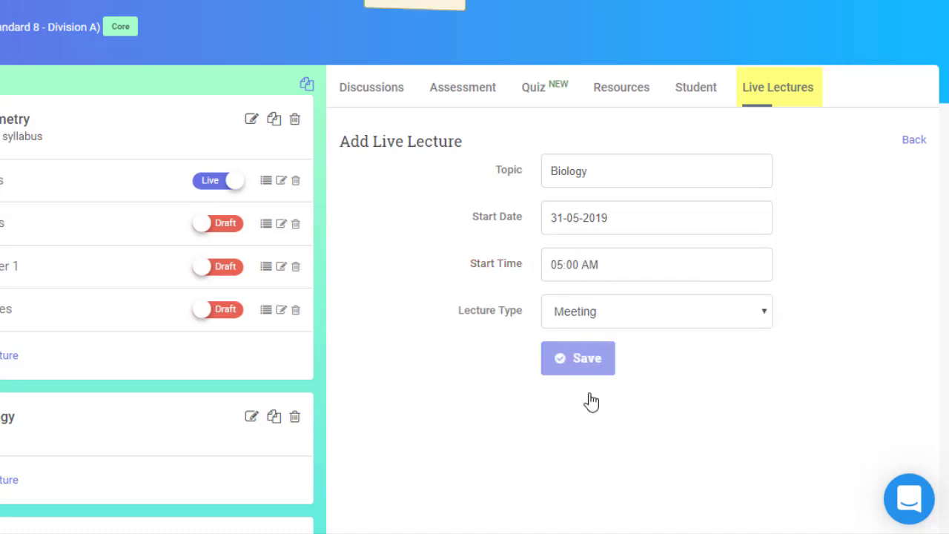